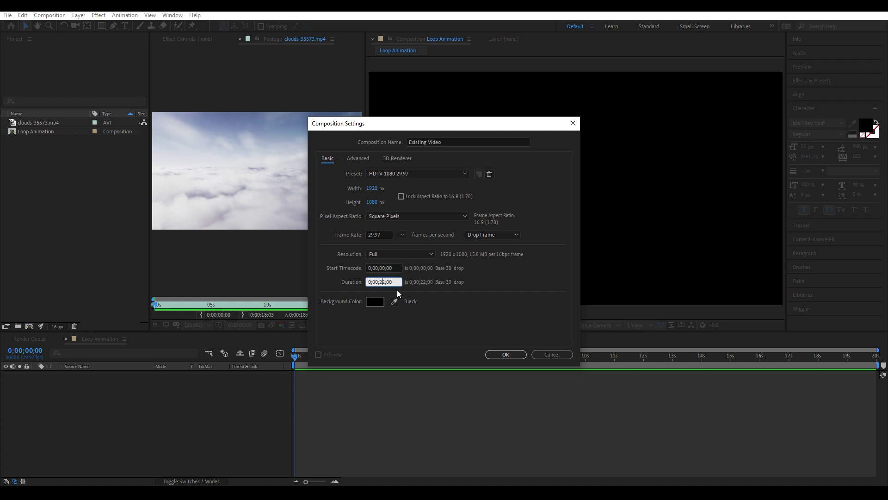
- Create the composition "Existing Video" with a duration of 0;00;20;00
{"action": "key", "text": "BackSpace"}
{"action": "type", "text": "0"}
{"action": "key", "text": "Return"}
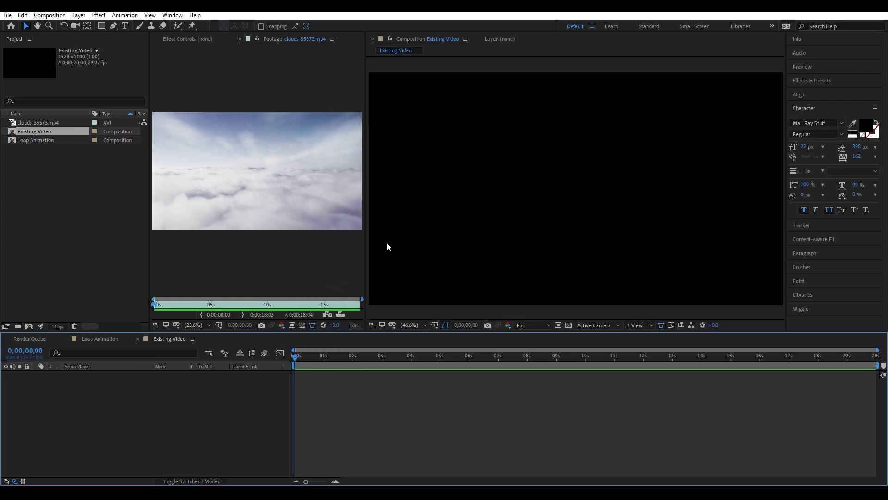
- Preview the end and start of the cloud footage in an enlarged viewer, checking how its loop transition looks
{"action": "left_click_drag", "start_coordinate": [369, 251], "coordinate": [597, 247]}
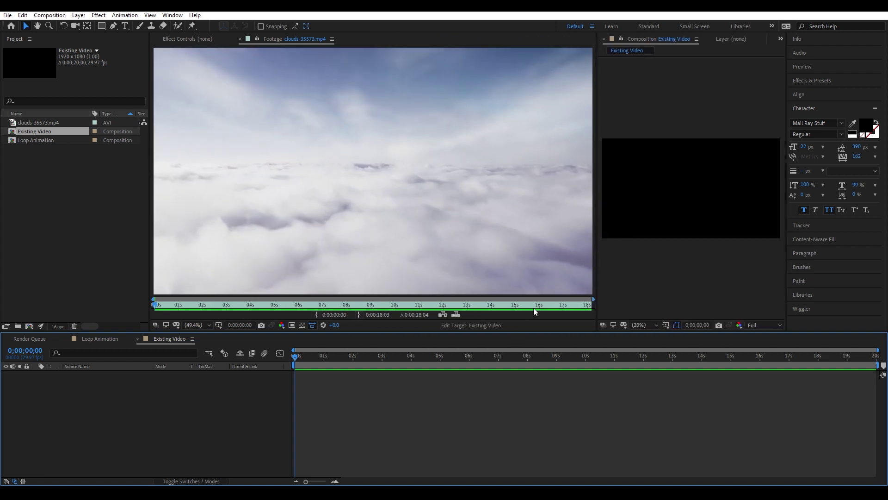
{"action": "left_click_drag", "start_coordinate": [557, 301], "coordinate": [551, 306]}
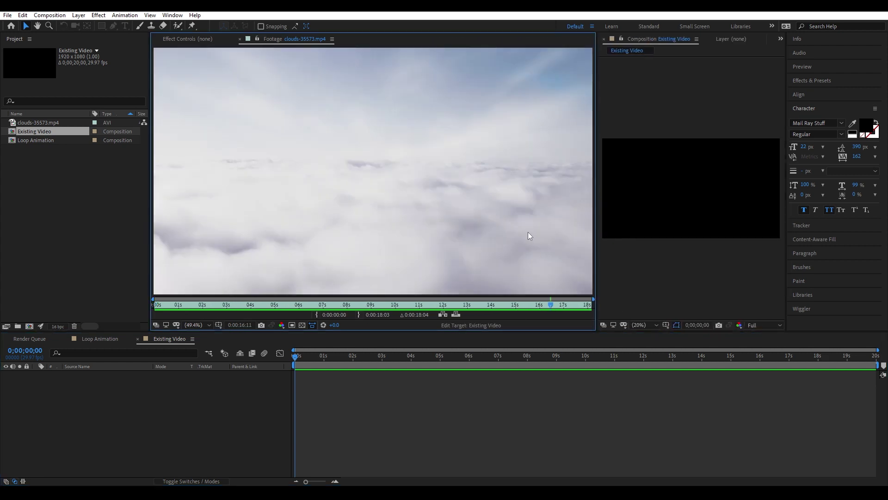
{"action": "key", "text": "space"}
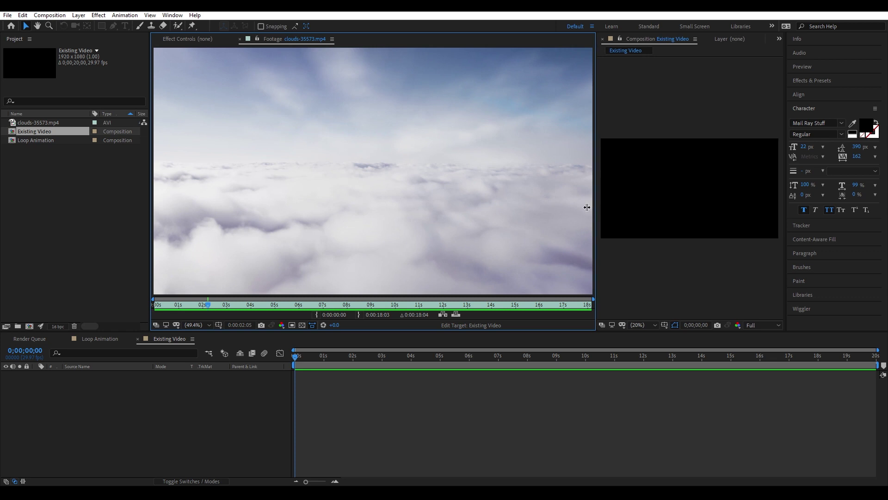
{"action": "left_click_drag", "start_coordinate": [597, 203], "coordinate": [406, 203]}
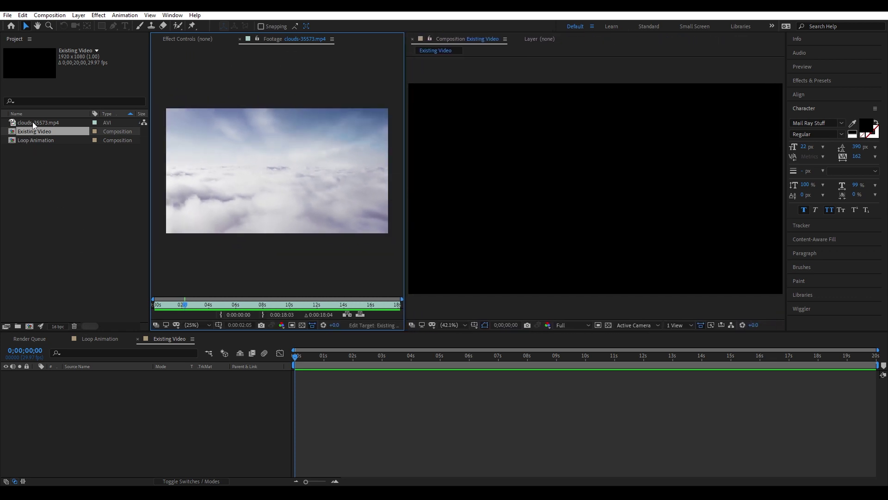
- Add clouds-35573.mp4 to the Existing Video composition and time-stretch it to a new duration of 22 seconds
{"action": "left_click_drag", "start_coordinate": [32, 121], "coordinate": [85, 398]}
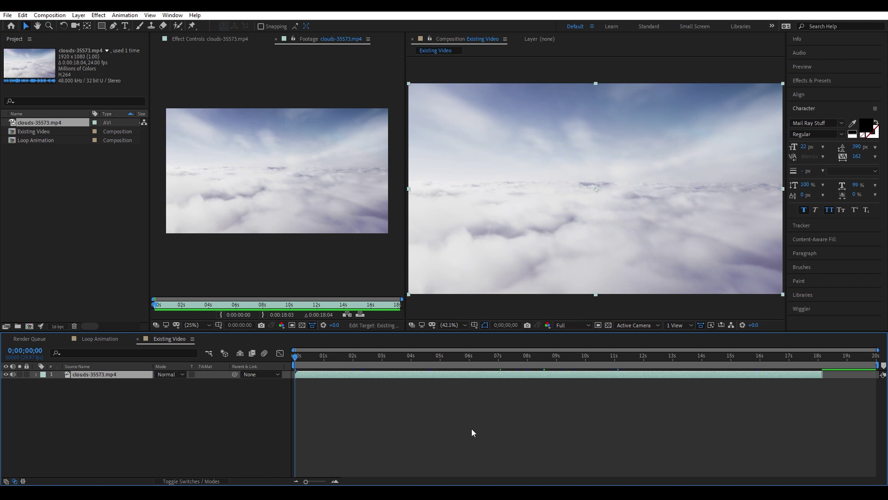
{"action": "right_click", "coordinate": [84, 374]}
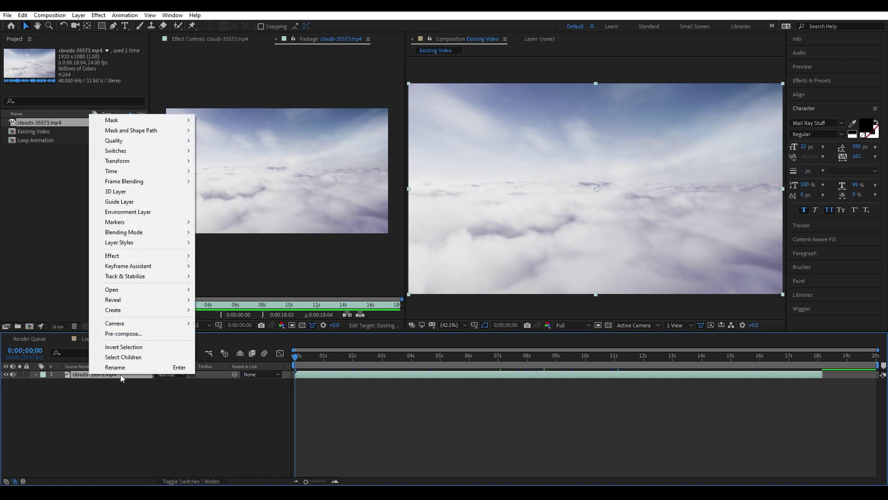
{"action": "mouse_move", "coordinate": [132, 171]}
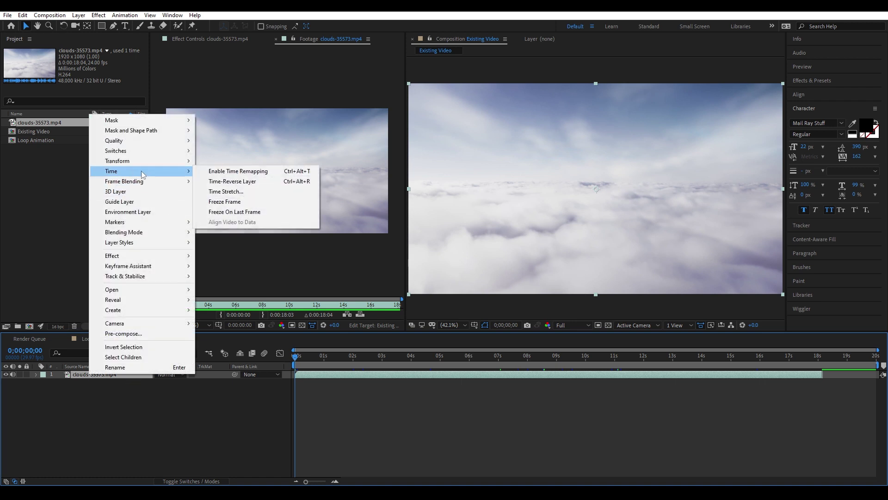
{"action": "left_click", "coordinate": [225, 192]}
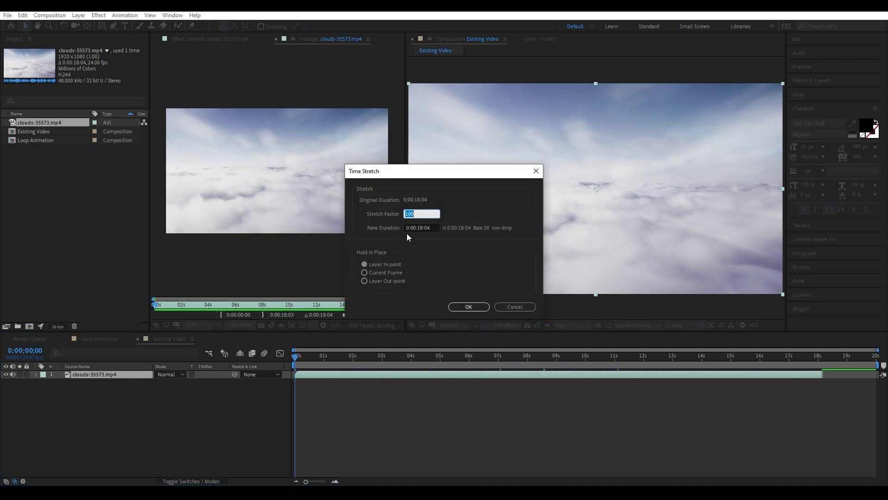
{"action": "left_click", "coordinate": [421, 228]}
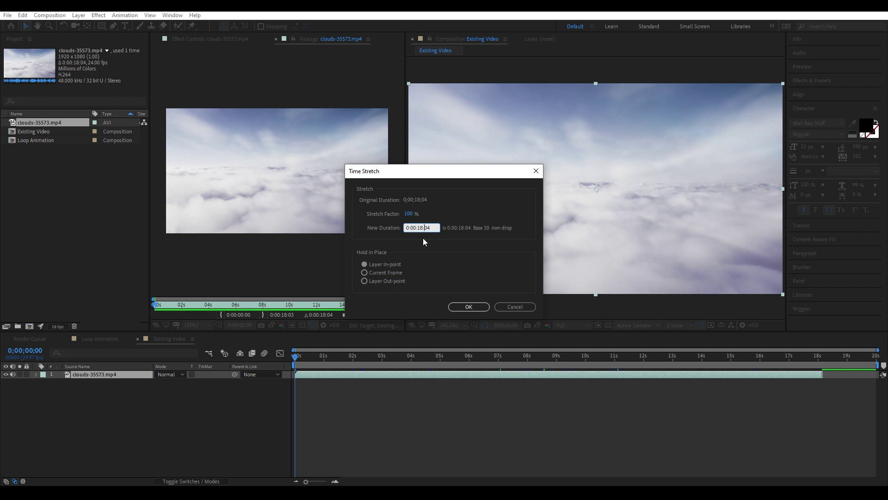
{"action": "key", "text": "BackSpace"}
{"action": "key", "text": "BackSpace"}
{"action": "type", "text": "20"}
{"action": "key", "text": "BackSpace"}
{"action": "key", "text": "BackSpace"}
{"action": "type", "text": "2"}
{"action": "key", "text": "Return"}
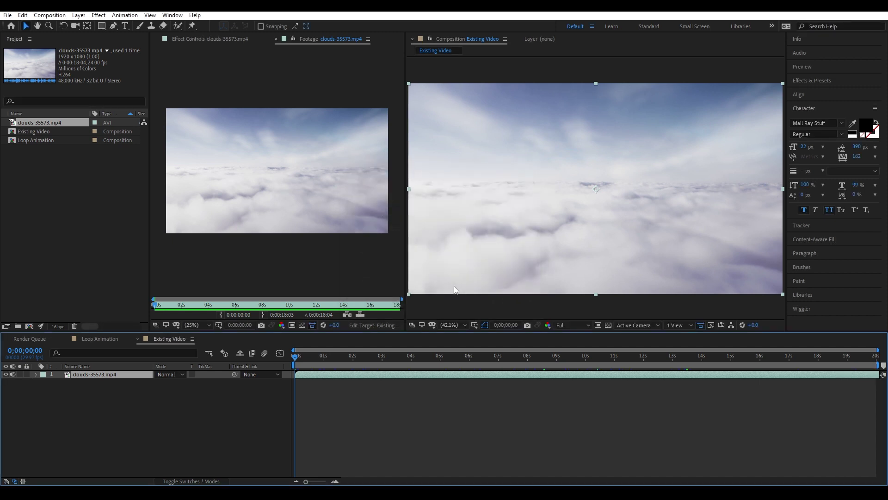
- Set the Existing Video composition's duration to 0;00;22;00
{"action": "left_click", "coordinate": [26, 131]}
{"action": "right_click", "coordinate": [32, 131]}
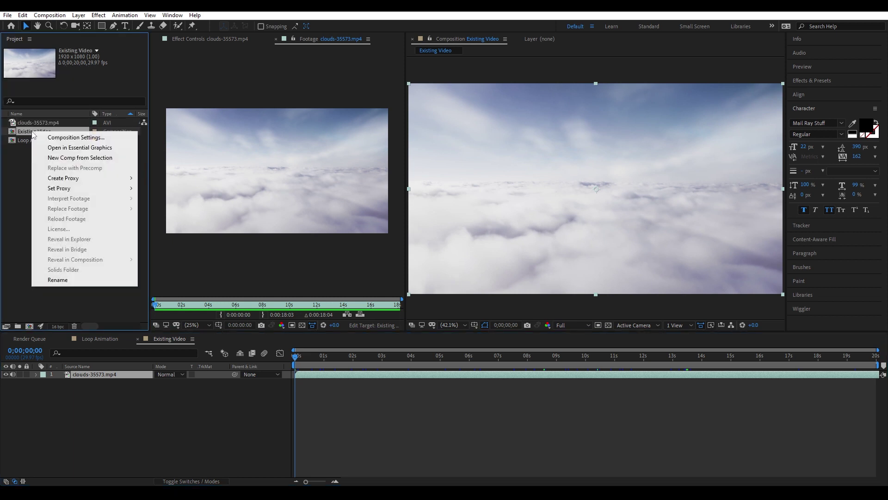
{"action": "left_click", "coordinate": [78, 138]}
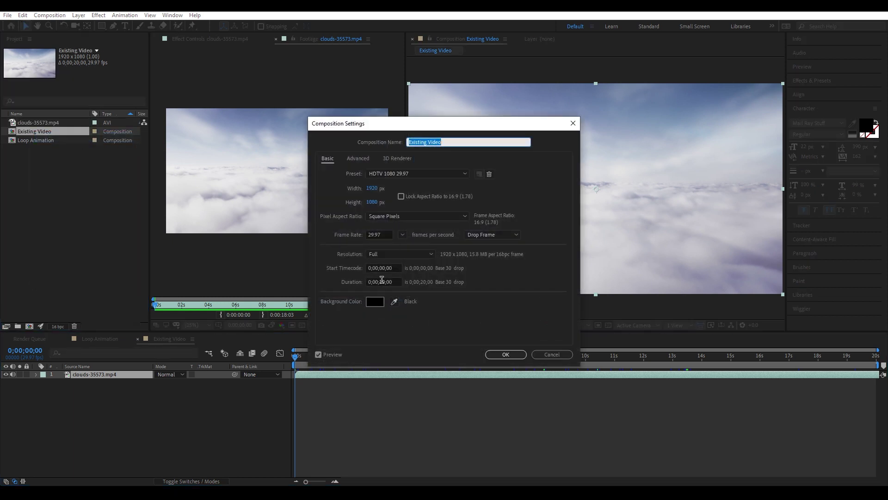
{"action": "left_click", "coordinate": [382, 281]}
{"action": "key", "text": "BackSpace"}
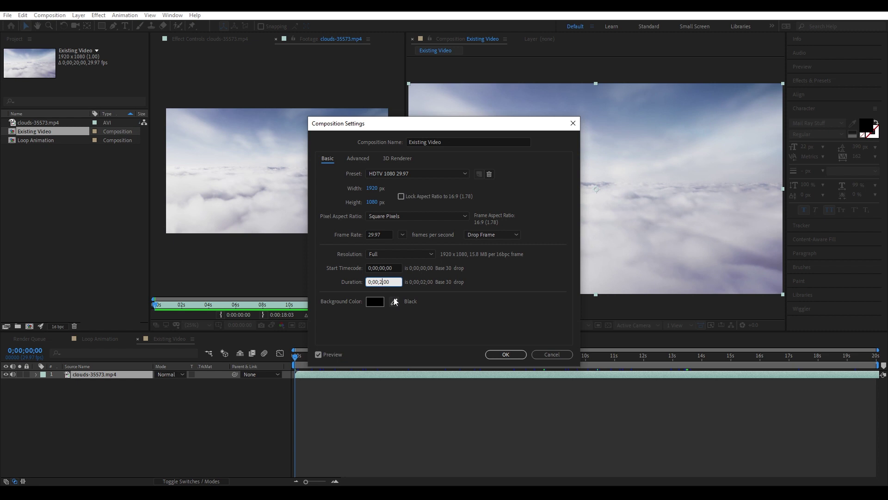
{"action": "type", "text": "2;"}
{"action": "key", "text": "Return"}
- Shorten the work area so that it ends at 0;00;20;00
{"action": "left_click_drag", "start_coordinate": [309, 482], "coordinate": [306, 481]}
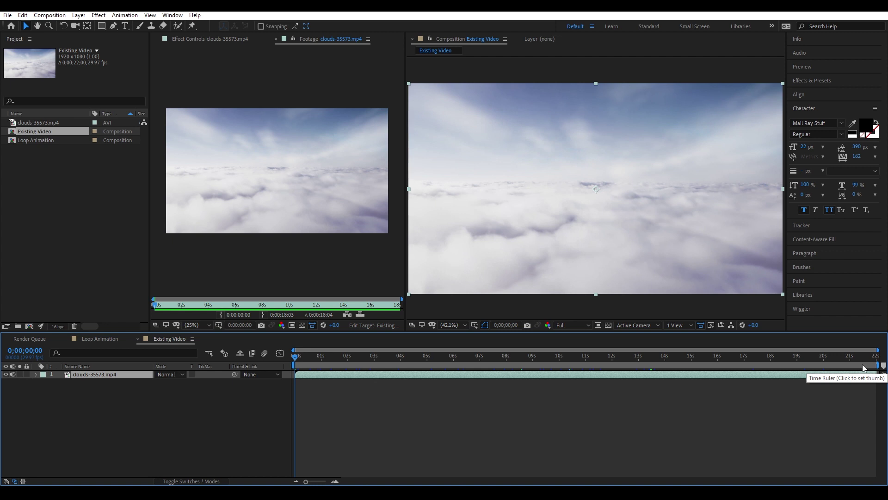
{"action": "left_click", "coordinate": [823, 355]}
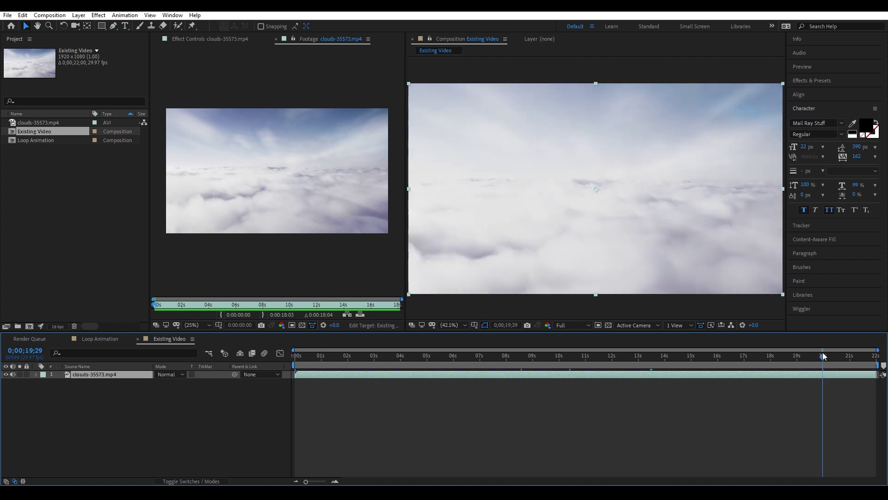
{"action": "left_click", "coordinate": [824, 355]}
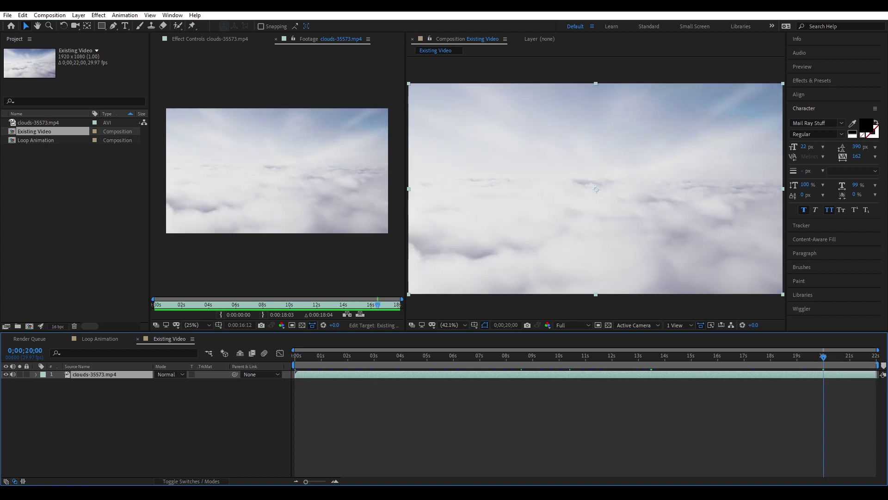
{"action": "left_click_drag", "start_coordinate": [879, 365], "coordinate": [825, 365]}
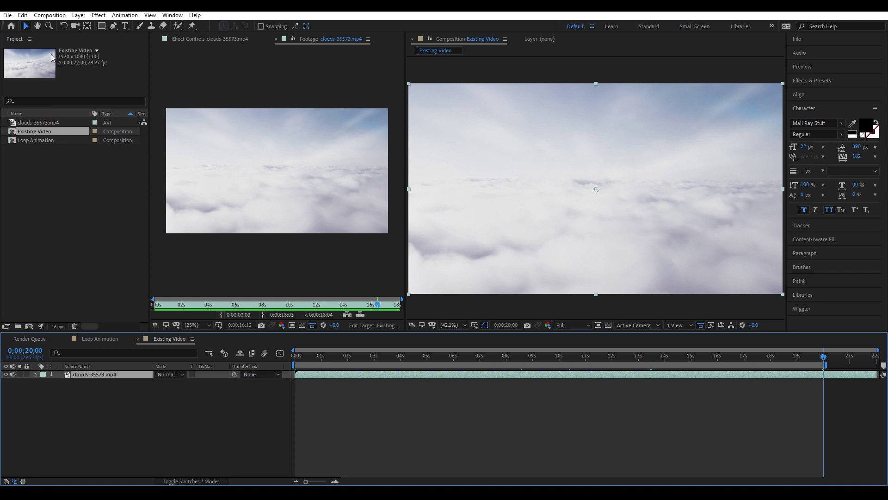
- Duplicate the clouds layer and rename the lower copy "clouds-35573.mp4 base layer"
{"action": "left_click", "coordinate": [22, 15]}
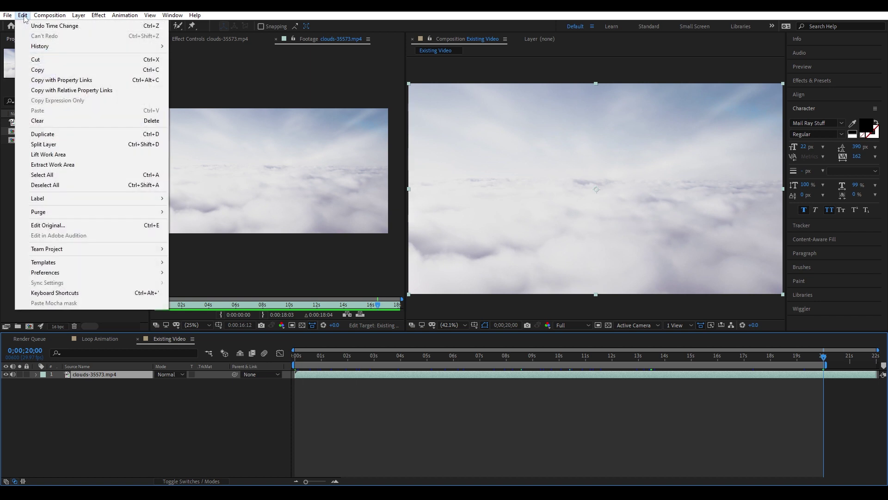
{"action": "left_click", "coordinate": [44, 134]}
{"action": "left_click", "coordinate": [112, 382]}
{"action": "key", "text": "Return"}
{"action": "left_click", "coordinate": [112, 382]}
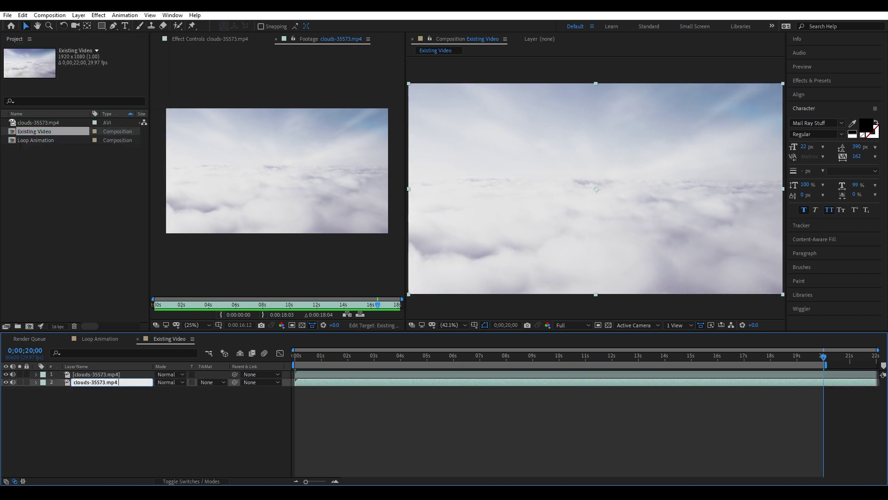
{"action": "type", "text": "base layer"}
{"action": "key", "text": "Return"}
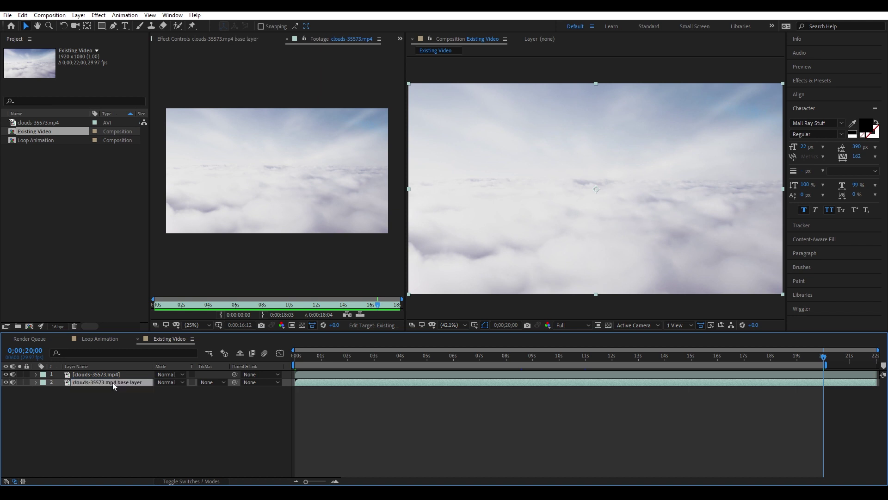
- Rename the upper clouds layer "clouds-35573.mp4 duplicate"
{"action": "left_click", "coordinate": [104, 376]}
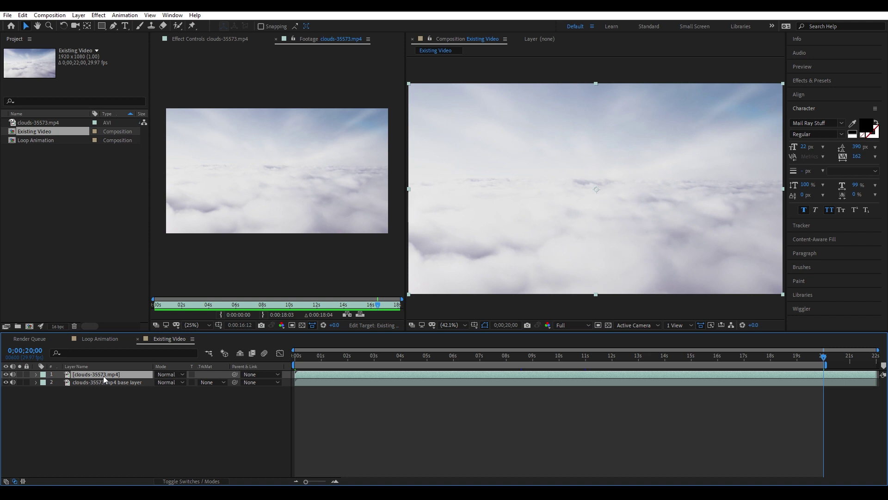
{"action": "key", "text": "Return"}
{"action": "key", "text": "Right"}
{"action": "type", "text": "duplicat"}
{"action": "key", "text": "Return"}
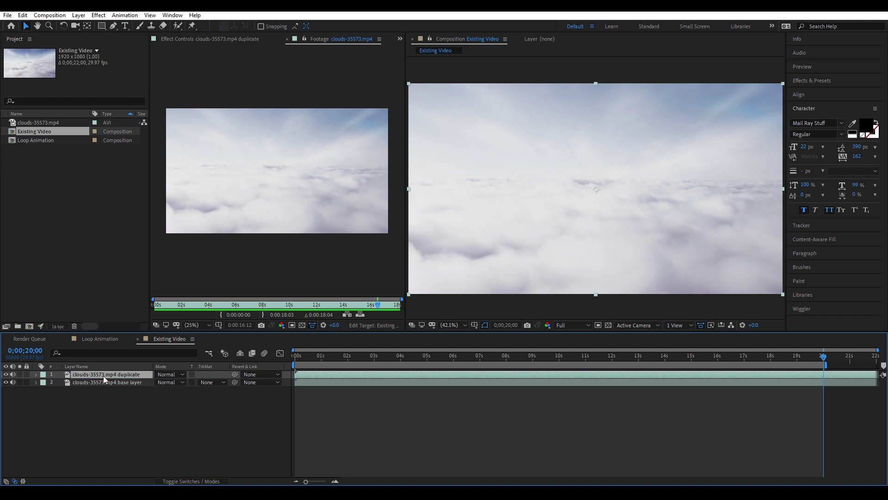
- Split the clouds-35573.mp4 duplicate layer at 0;00;11;00
{"action": "left_click", "coordinate": [585, 355]}
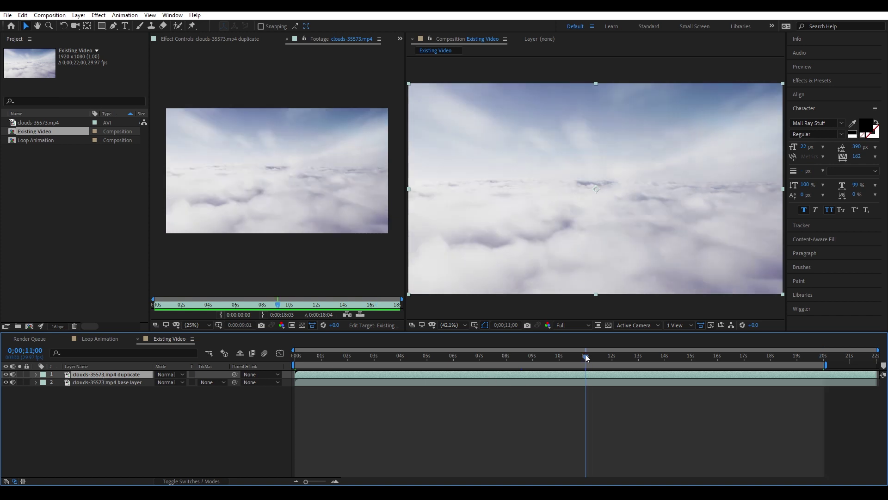
{"action": "left_click", "coordinate": [22, 15]}
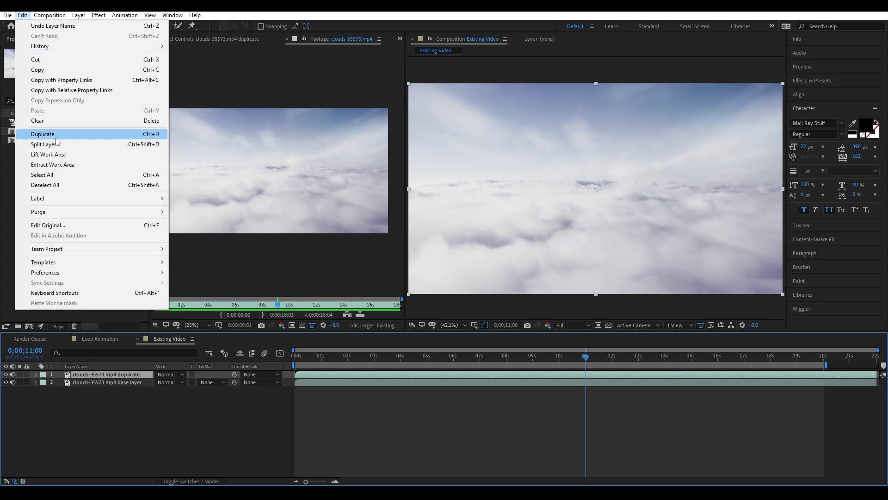
{"action": "left_click", "coordinate": [42, 146]}
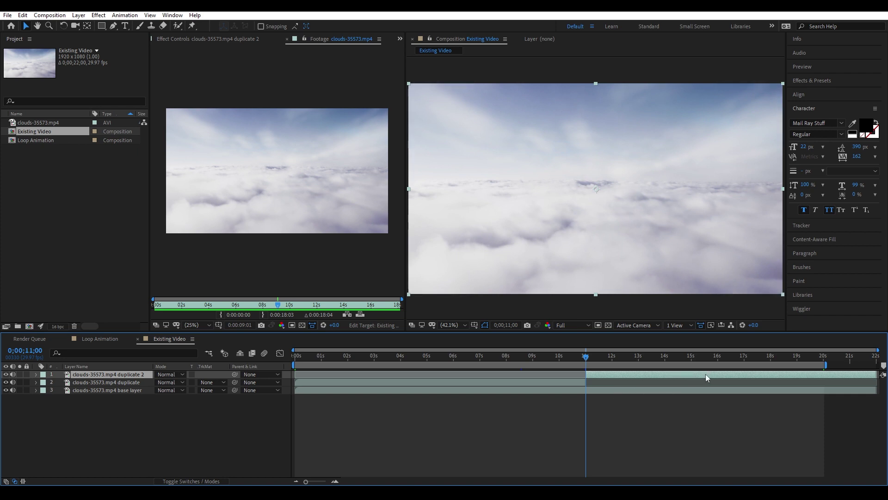
- Move the split layer's second half to the start of the timeline and its first half so that it ends at 20 seconds
{"action": "left_click_drag", "start_coordinate": [710, 373], "coordinate": [429, 376]}
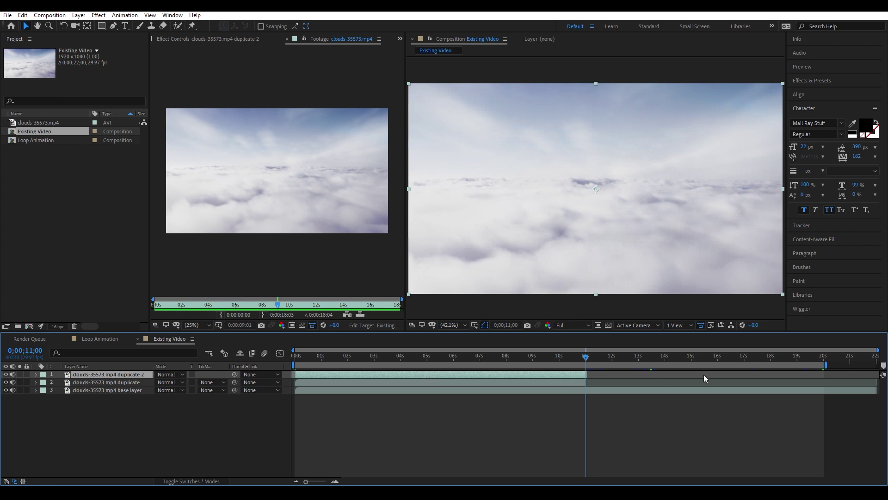
{"action": "left_click", "coordinate": [615, 356]}
{"action": "left_click", "coordinate": [382, 377]}
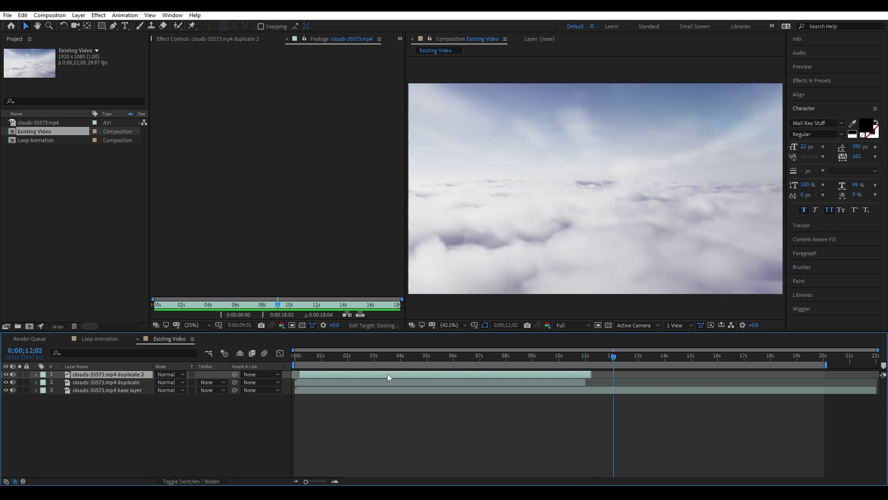
{"action": "left_click_drag", "start_coordinate": [382, 383], "coordinate": [621, 391]}
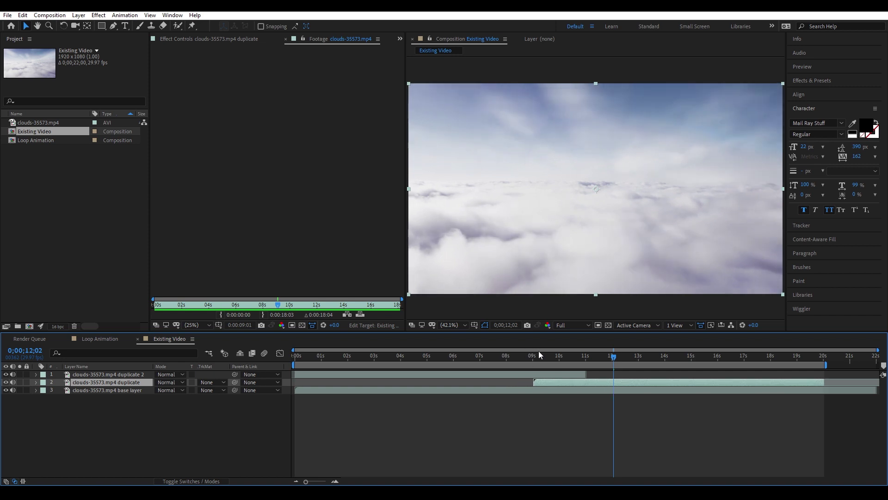
- Play the composition from 19 seconds across the loop point and from 0;00;08;16 through the clip overlap to check both transitions
{"action": "left_click", "coordinate": [806, 356]}
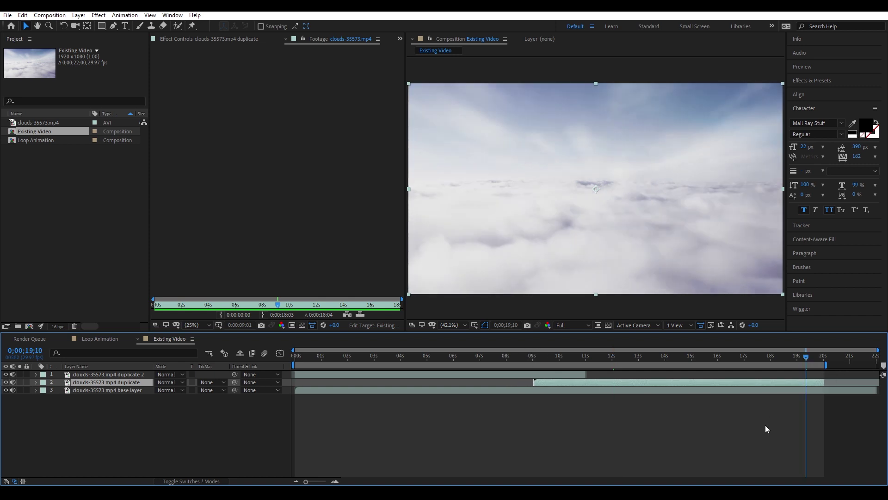
{"action": "left_click", "coordinate": [797, 356]}
{"action": "key", "text": "space"}
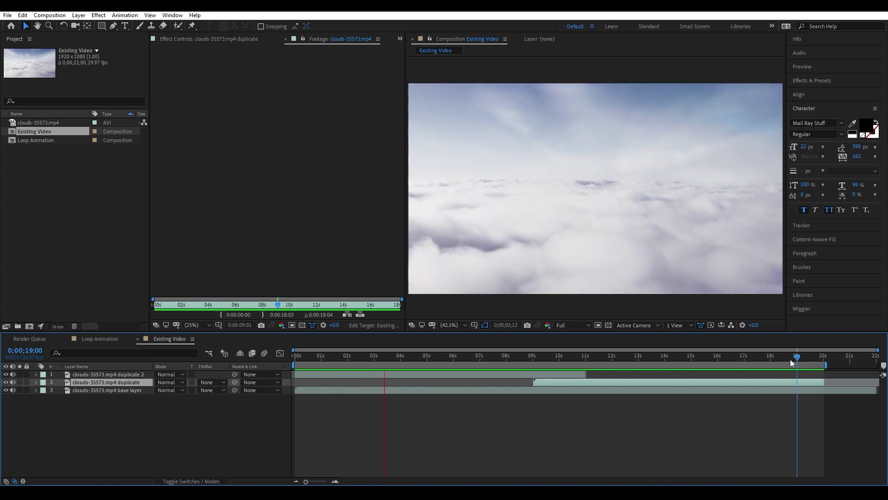
{"action": "left_click", "coordinate": [520, 355]}
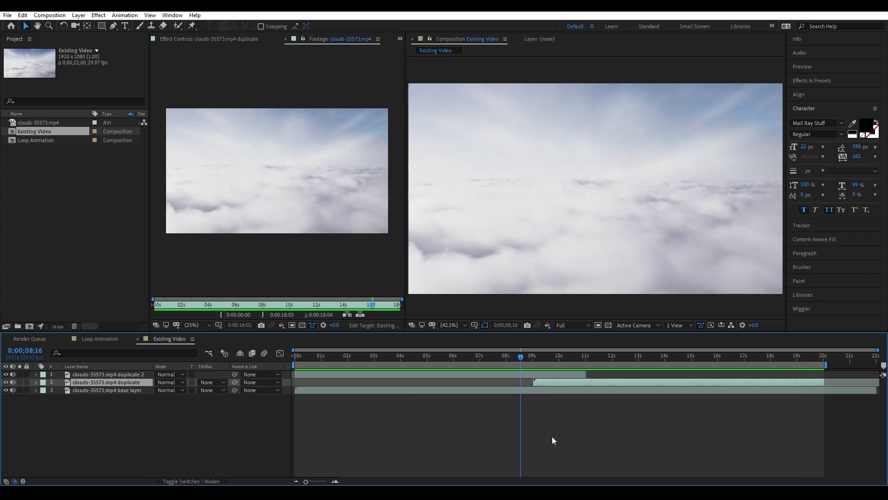
{"action": "key", "text": "space"}
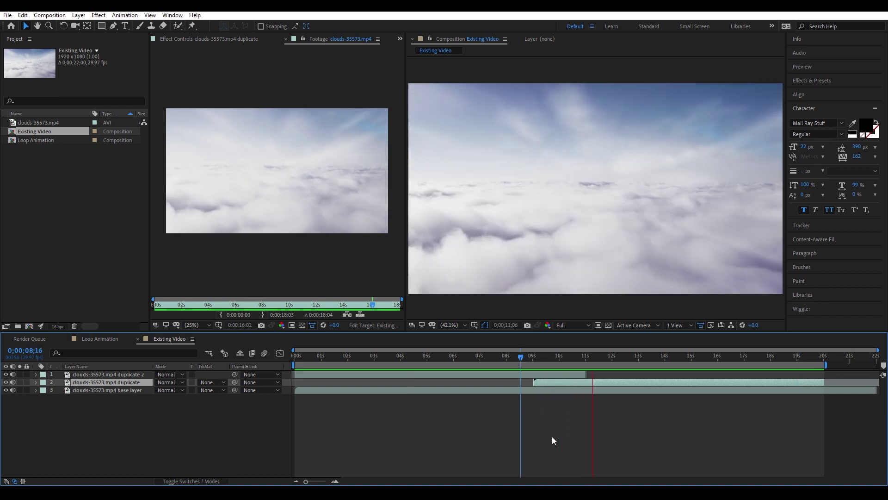
{"action": "key", "text": "space"}
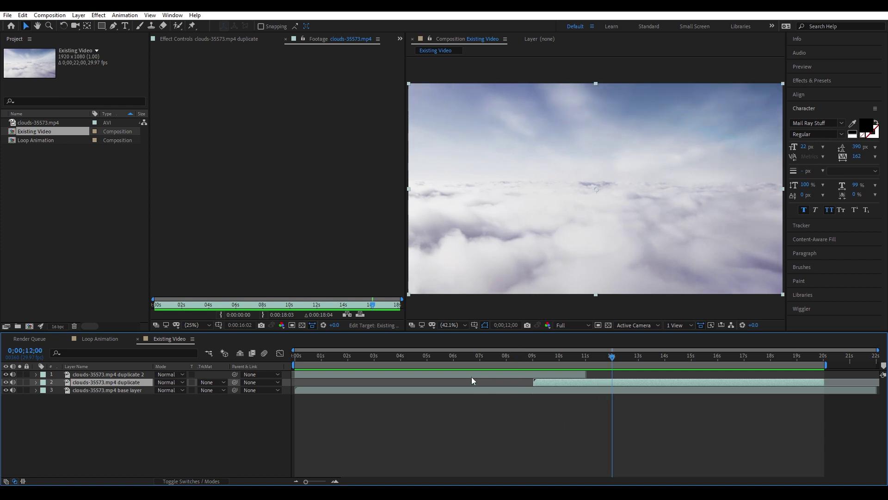
- Reveal the opacity of both clouds duplicate layers and start keyframing it on each at 0;00;09;01
{"action": "left_click", "coordinate": [101, 376]}
{"action": "left_click", "coordinate": [106, 382], "text": "shift"}
{"action": "key", "text": "t"}
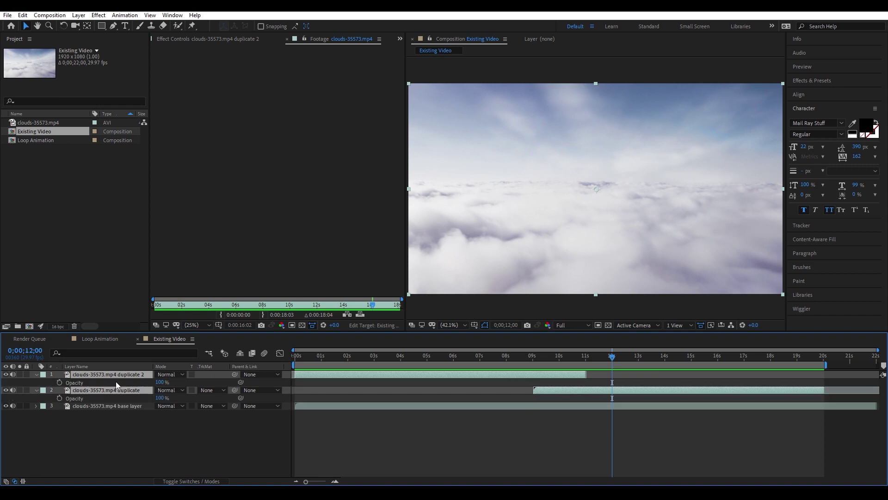
{"action": "left_click", "coordinate": [157, 446]}
{"action": "left_click", "coordinate": [533, 357]}
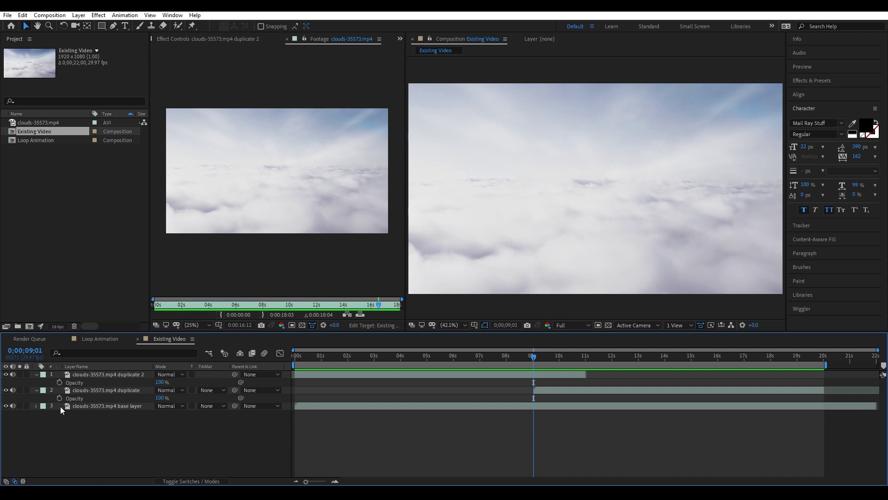
{"action": "left_click", "coordinate": [59, 382]}
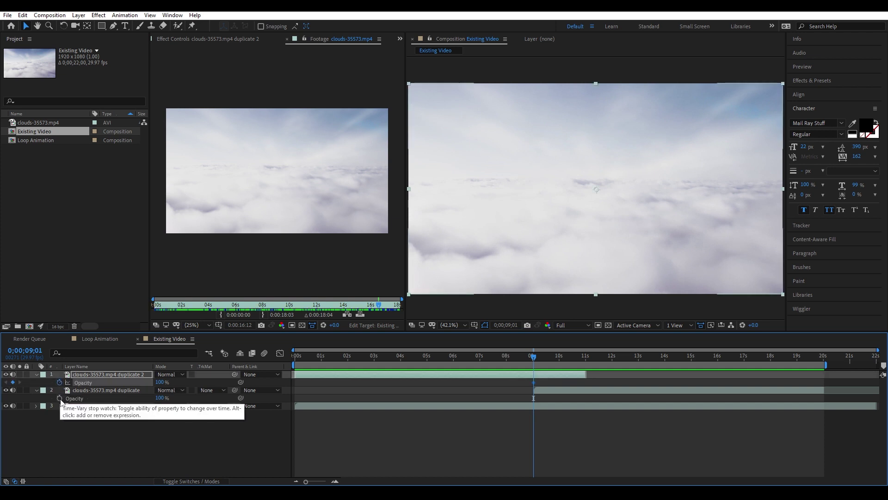
{"action": "left_click", "coordinate": [60, 398]}
- Add opacity keyframes to both clouds duplicate layers at 0;00;10;29, where the overlap ends
{"action": "left_click", "coordinate": [581, 353]}
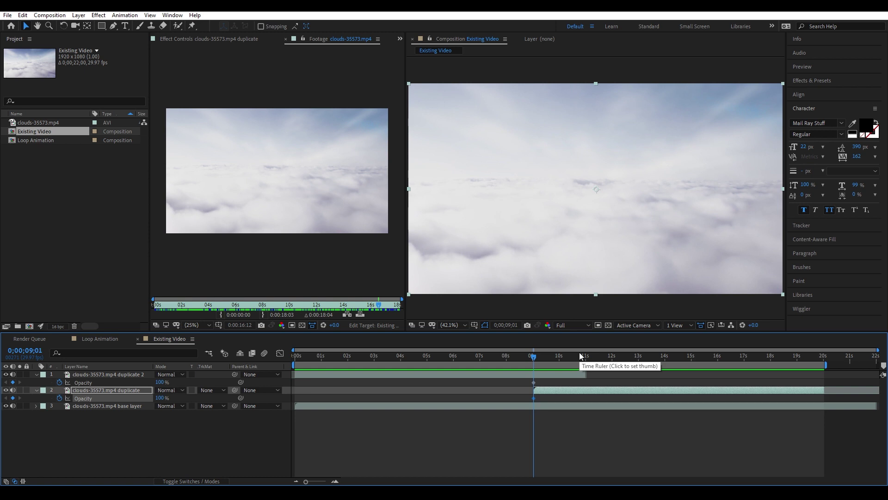
{"action": "mouse_move", "coordinate": [573, 355]}
{"action": "left_mouse_down"}
{"action": "mouse_move", "coordinate": [533, 360]}
{"action": "mouse_move", "coordinate": [587, 360]}
{"action": "mouse_move", "coordinate": [523, 355]}
{"action": "mouse_move", "coordinate": [585, 357]}
{"action": "left_mouse_up"}
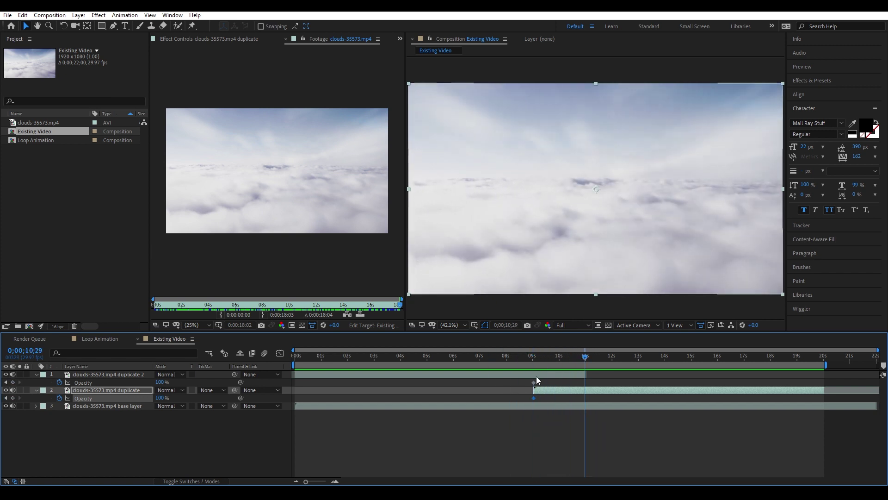
{"action": "left_click", "coordinate": [12, 382]}
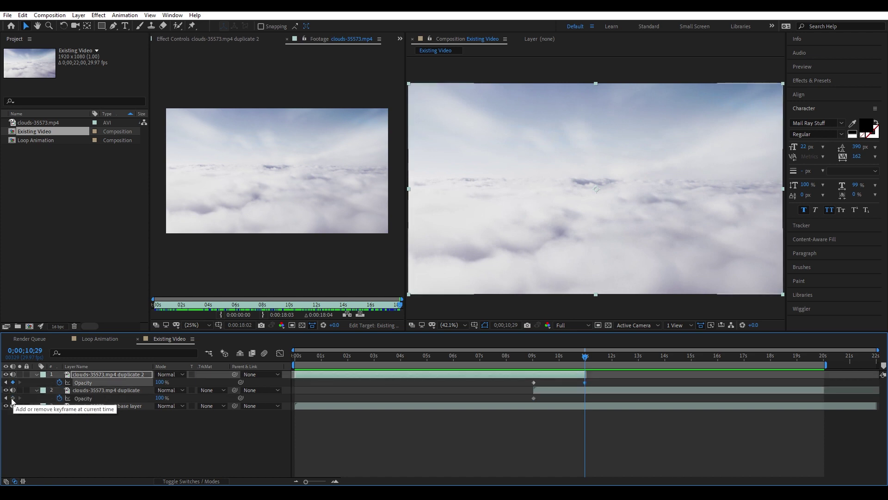
{"action": "left_click", "coordinate": [12, 398]}
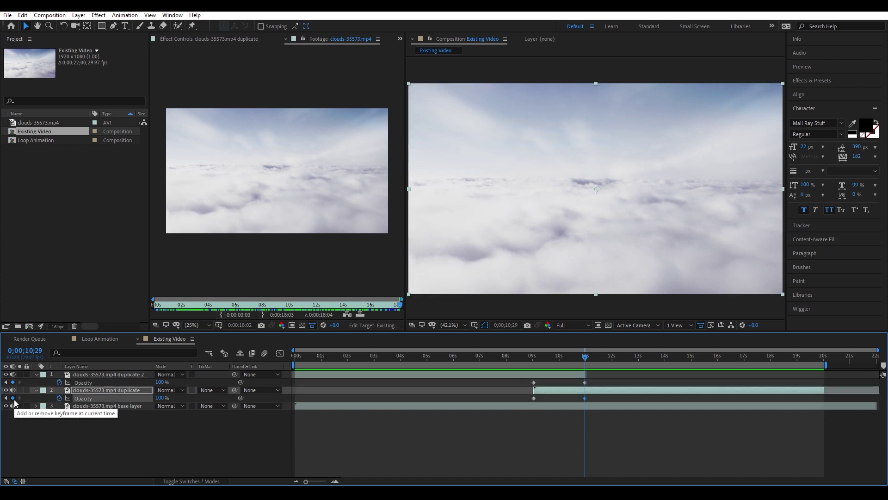
- Set the opacity of the clouds-35573.mp4 duplicate layer to 0% at 0;00;09;01
{"action": "left_click", "coordinate": [544, 356]}
{"action": "left_click_drag", "start_coordinate": [544, 356], "coordinate": [534, 356]}
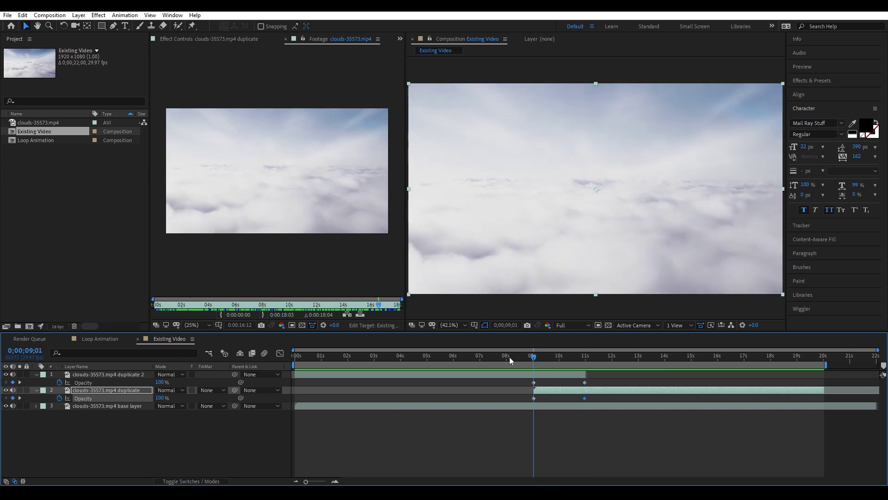
{"action": "left_click", "coordinate": [333, 374]}
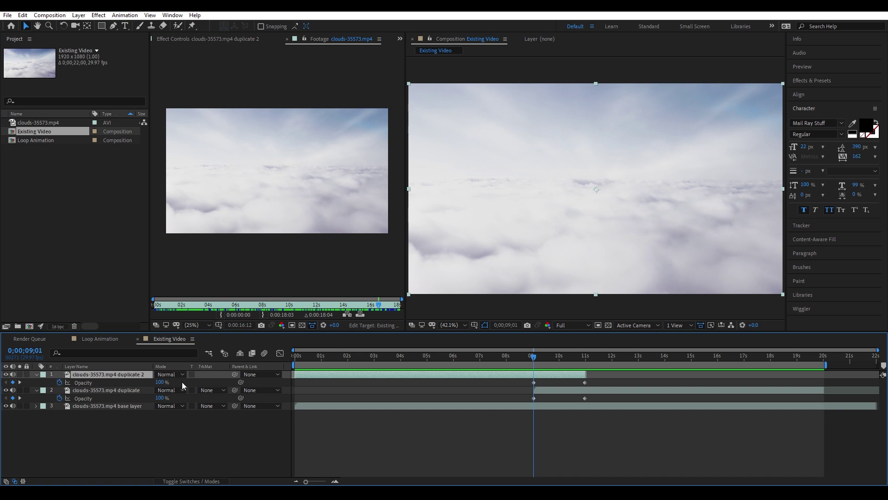
{"action": "left_click", "coordinate": [109, 390]}
{"action": "left_click", "coordinate": [160, 398]}
{"action": "type", "text": "0"}
{"action": "key", "text": "Return"}
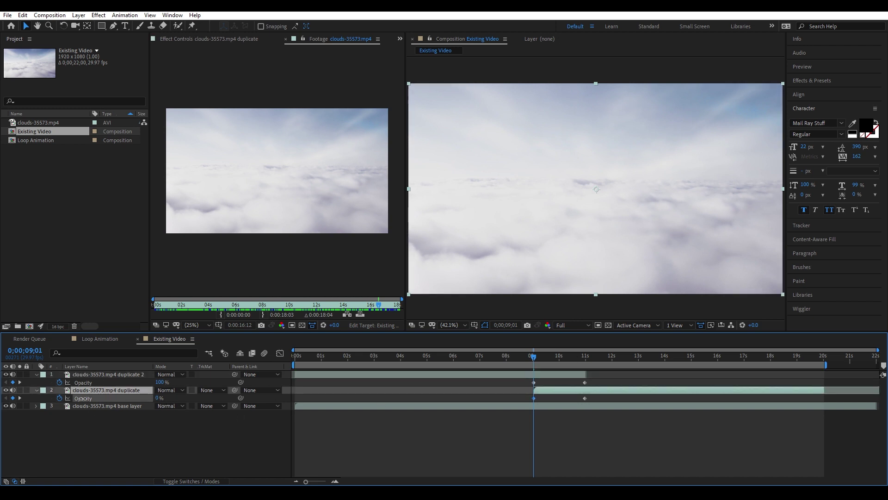
- Set the opacity of clouds-35573.mp4 duplicate 2 to 0% at 0;00;10;29 and play the crossfade from 0;00;08;19
{"action": "left_click_drag", "start_coordinate": [573, 354], "coordinate": [585, 355]}
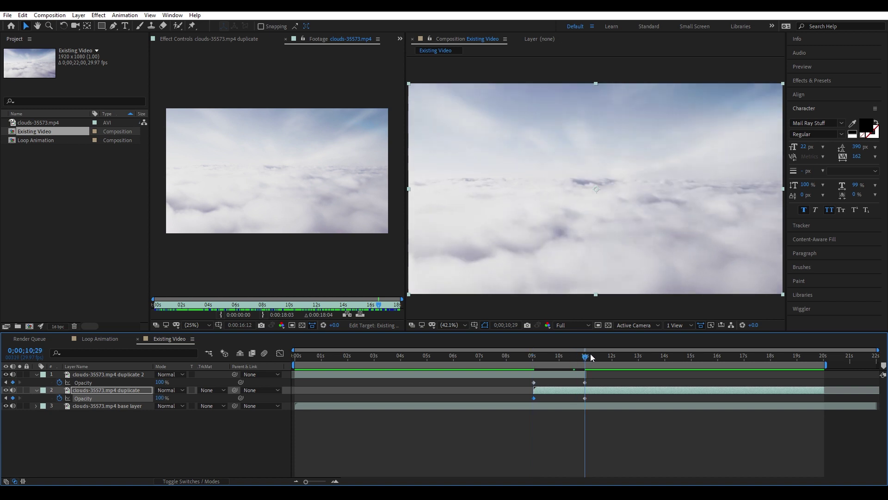
{"action": "left_click", "coordinate": [103, 374]}
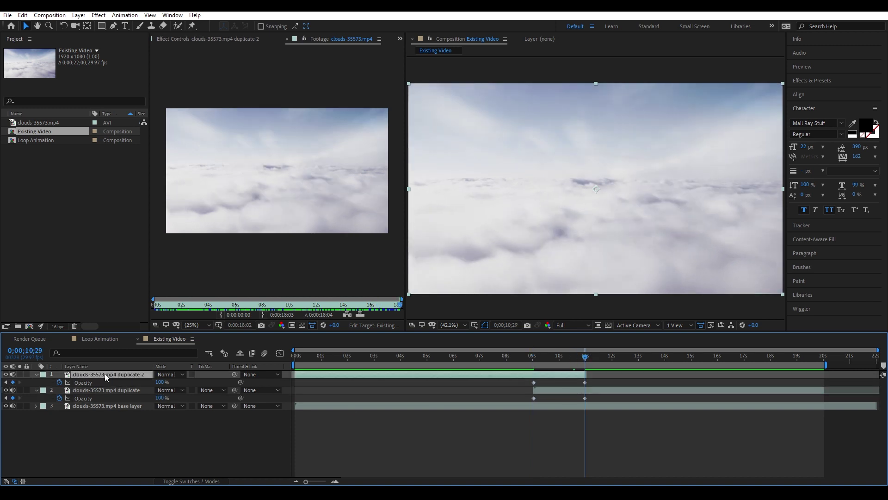
{"action": "left_click", "coordinate": [161, 382]}
{"action": "type", "text": "0"}
{"action": "key", "text": "Return"}
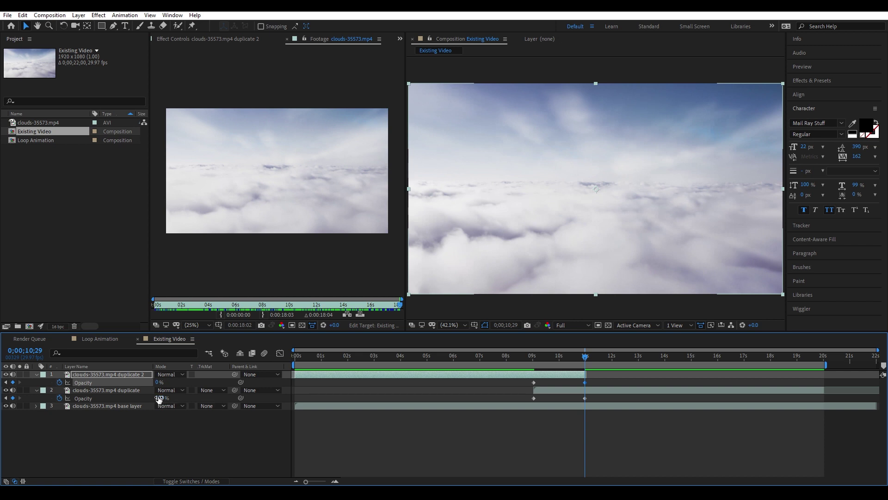
{"action": "left_click", "coordinate": [523, 355]}
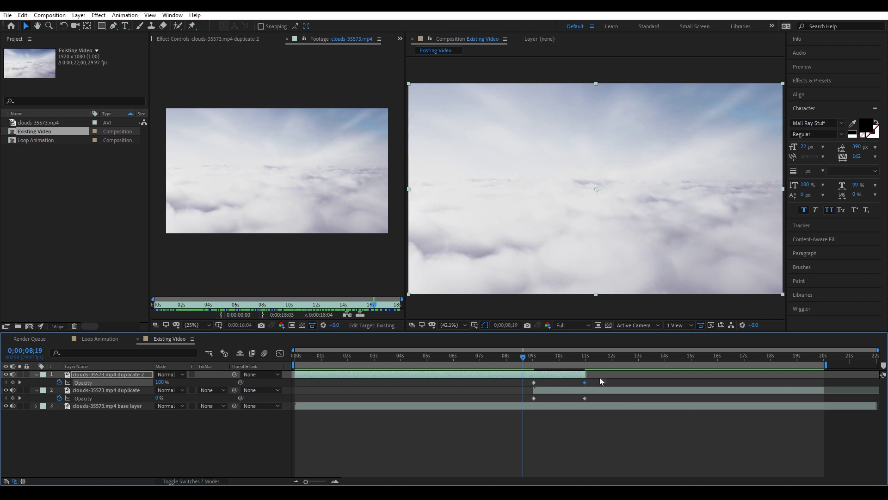
{"action": "key", "text": "space"}
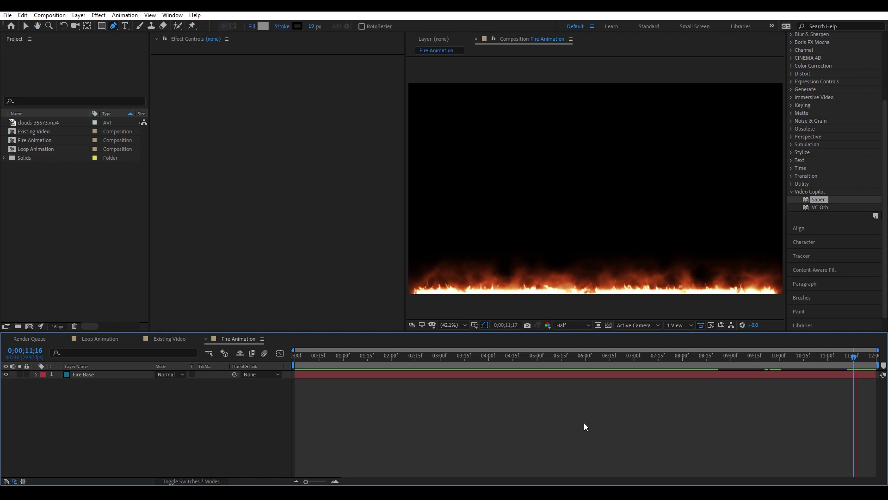
- Shorten the Fire Animation composition's work area so that it ends at about 10 seconds
{"action": "left_click", "coordinate": [852, 352]}
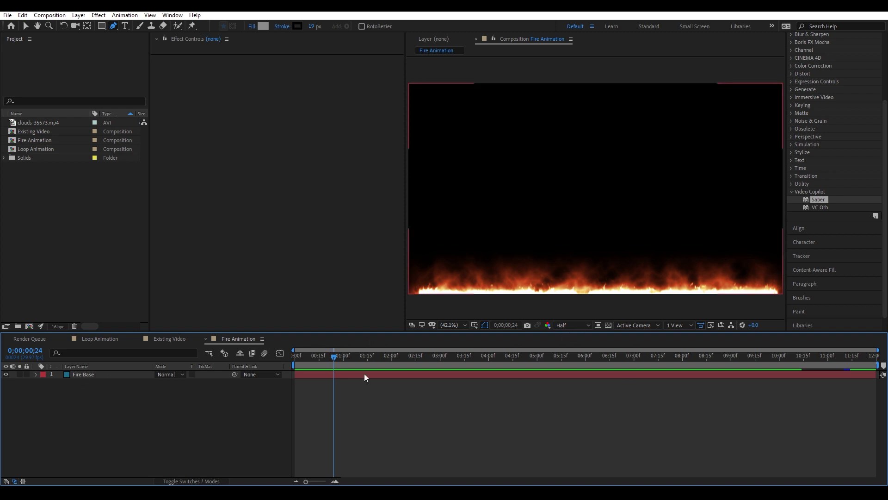
{"action": "left_click", "coordinate": [779, 354]}
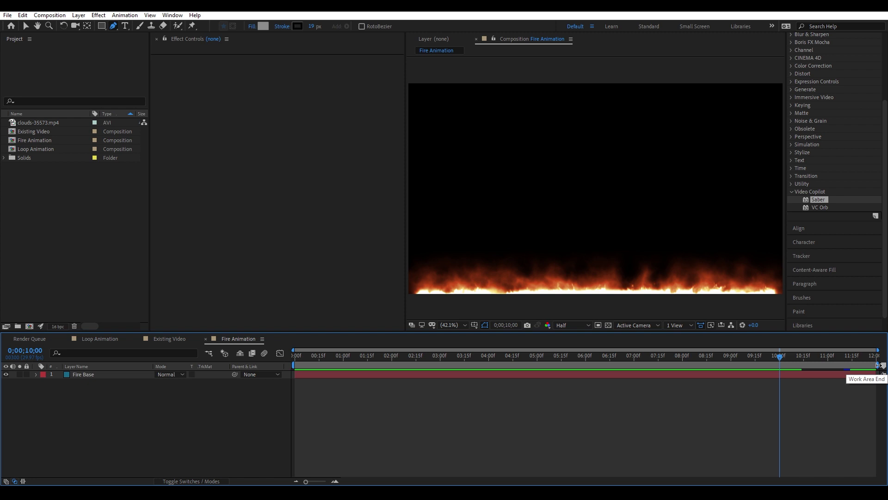
{"action": "left_click_drag", "start_coordinate": [878, 365], "coordinate": [782, 365]}
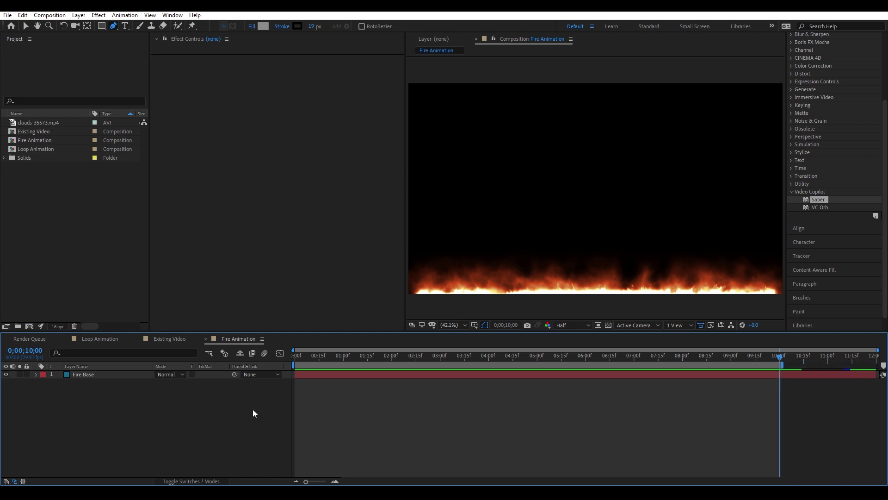
- Duplicate the Fire Base layer and rename the copy "Fire Duplicate"
{"action": "left_click", "coordinate": [83, 376]}
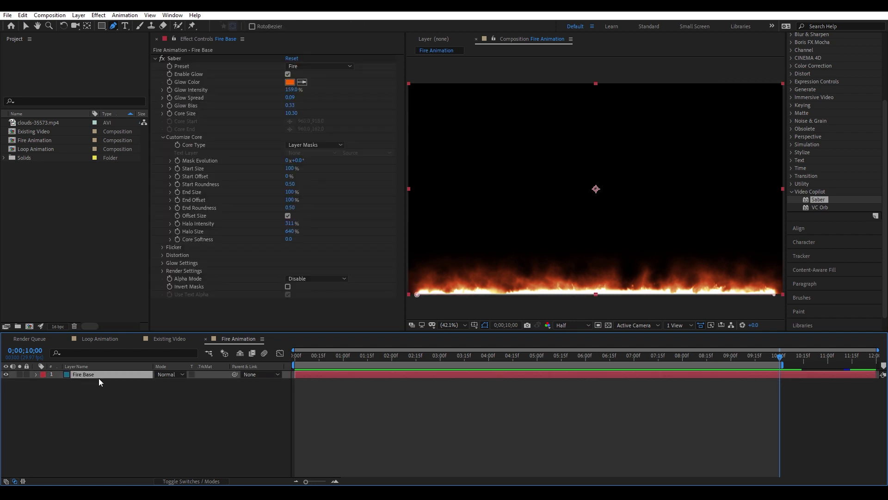
{"action": "left_click", "coordinate": [23, 15]}
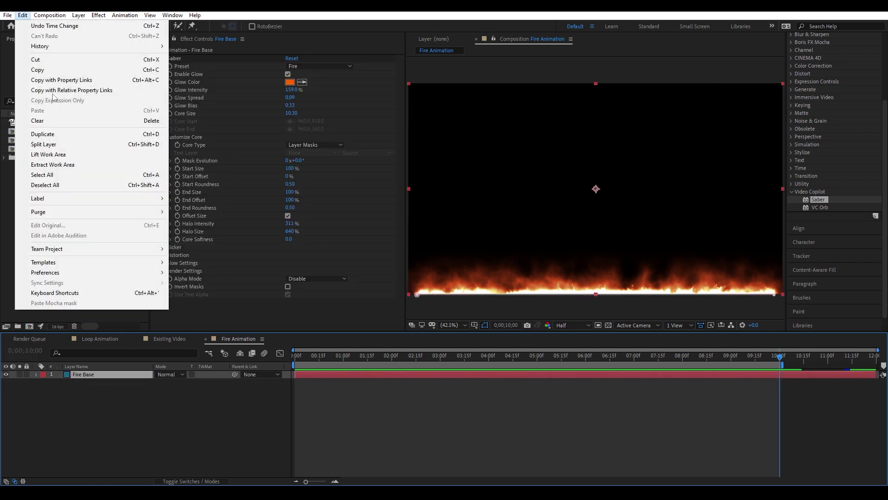
{"action": "left_click", "coordinate": [59, 134]}
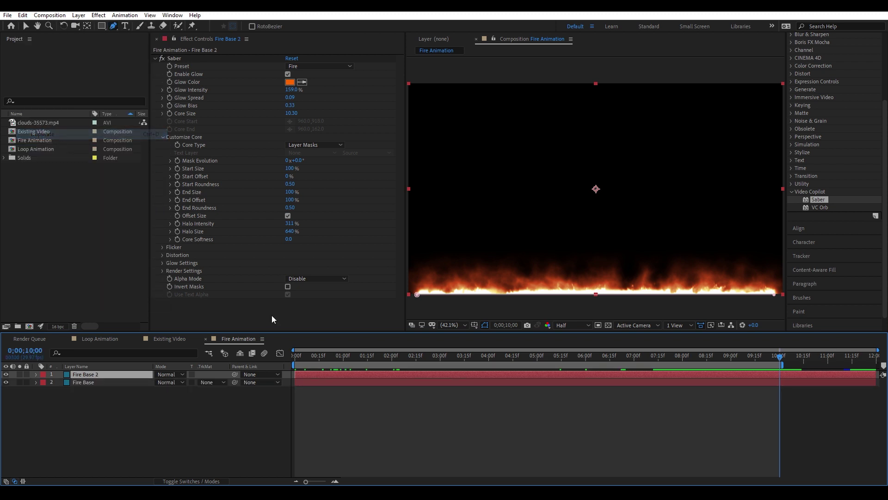
{"action": "key", "text": "Return"}
{"action": "left_click", "coordinate": [97, 374]}
{"action": "key", "text": "BackSpace"}
{"action": "key", "text": "BackSpace"}
{"action": "key", "text": "BackSpace"}
{"action": "key", "text": "BackSpace"}
{"action": "key", "text": "BackSpace"}
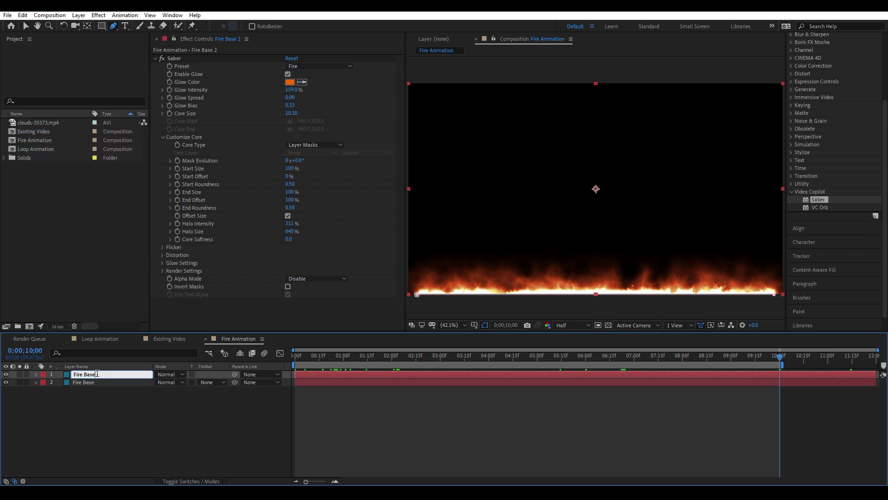
{"action": "type", "text": "Duplicate"}
{"action": "key", "text": "Return"}
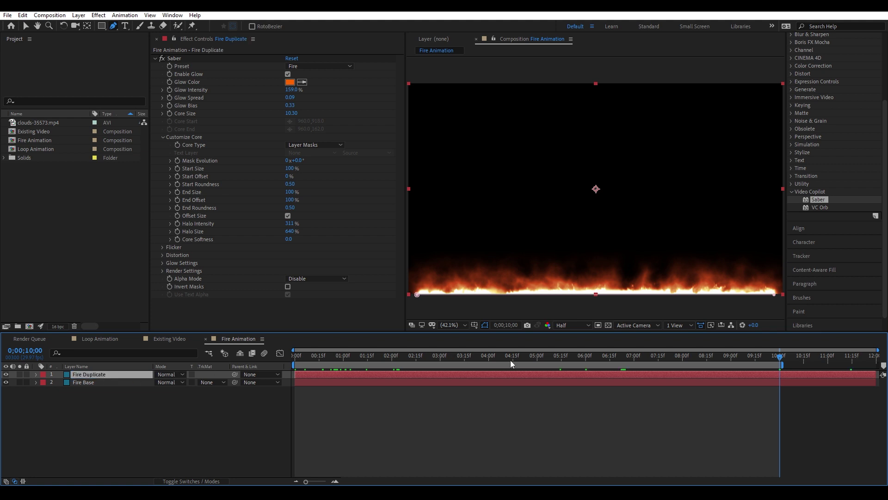
- Split the Fire Duplicate layer at 0;00;06;00
{"action": "left_click", "coordinate": [586, 357]}
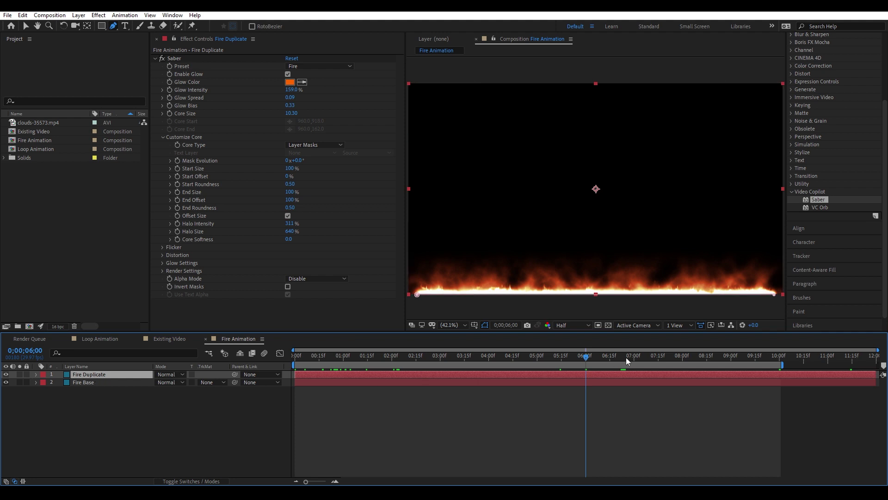
{"action": "left_click", "coordinate": [23, 15]}
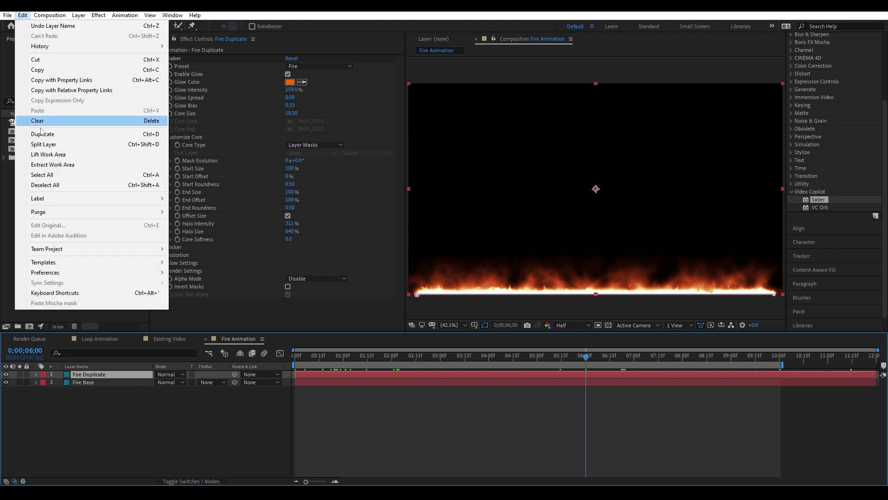
{"action": "left_click", "coordinate": [44, 144]}
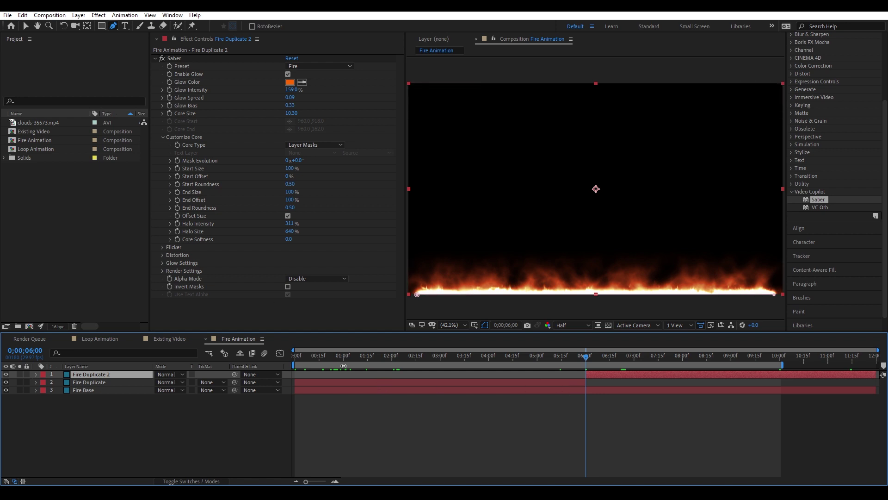
- Move the split fire layer's second half to the start of the timeline and its first half so that it ends at 10 seconds
{"action": "left_click", "coordinate": [300, 356]}
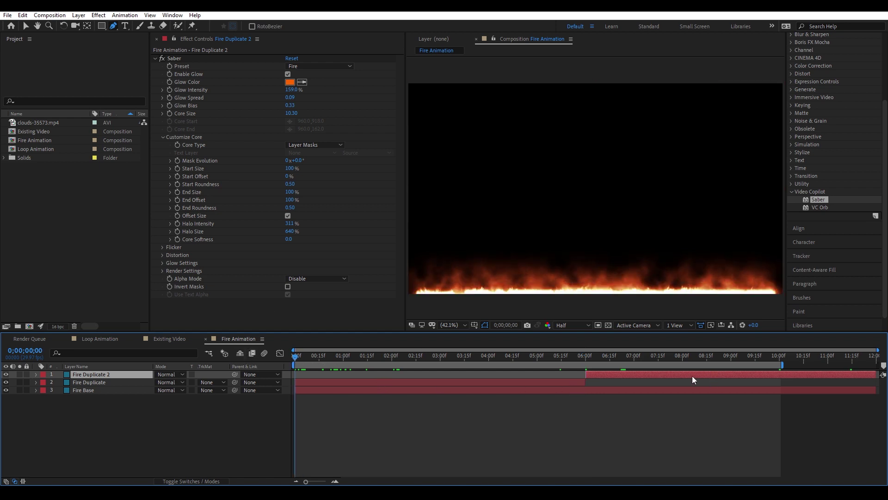
{"action": "left_click_drag", "start_coordinate": [707, 374], "coordinate": [581, 394]}
- Play the fire composition from 0;00;09;11 across the loop point and from 0;00;05;20 past the end of the overlap to check both transitions
{"action": "left_click", "coordinate": [751, 356]}
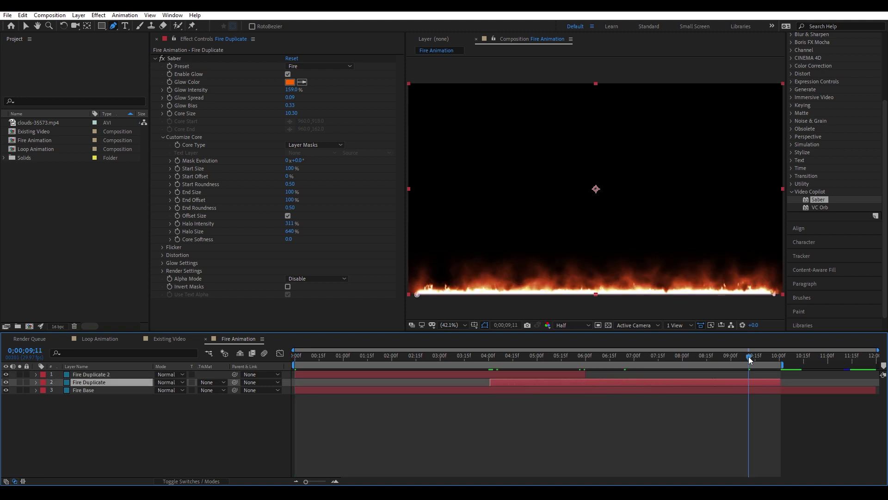
{"action": "key", "text": "space"}
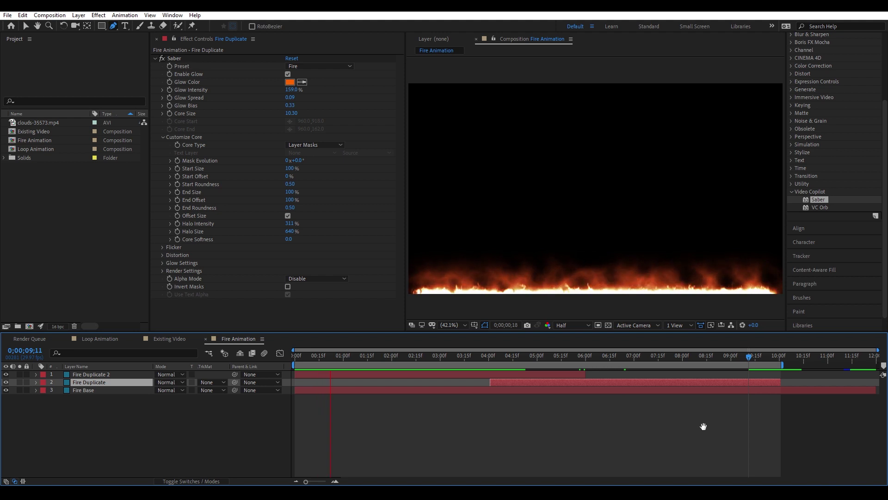
{"action": "left_click", "coordinate": [577, 357]}
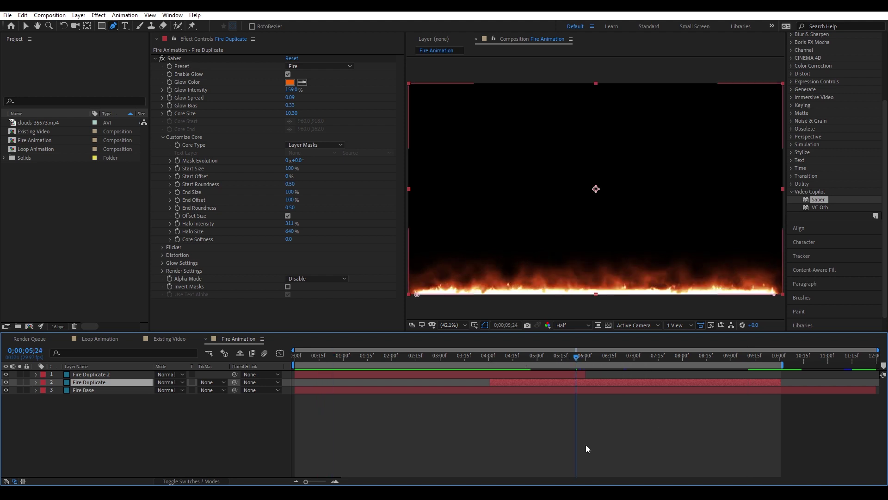
{"action": "left_click", "coordinate": [570, 355]}
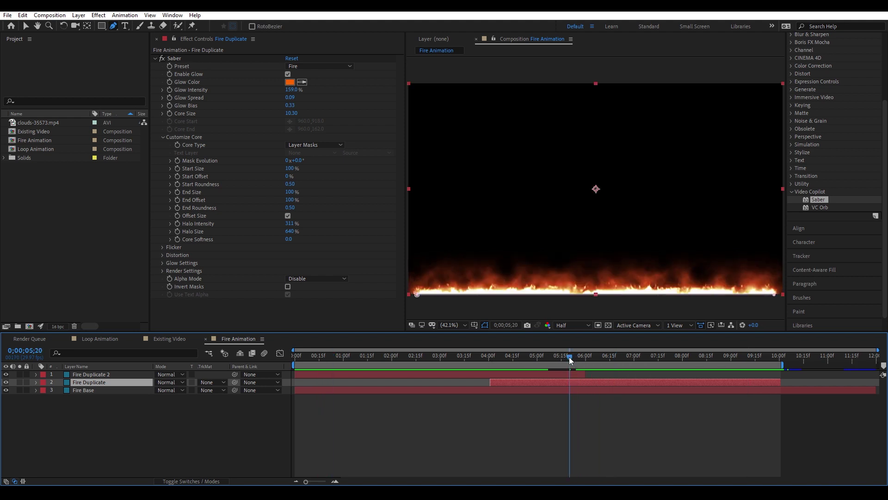
{"action": "key", "text": "space"}
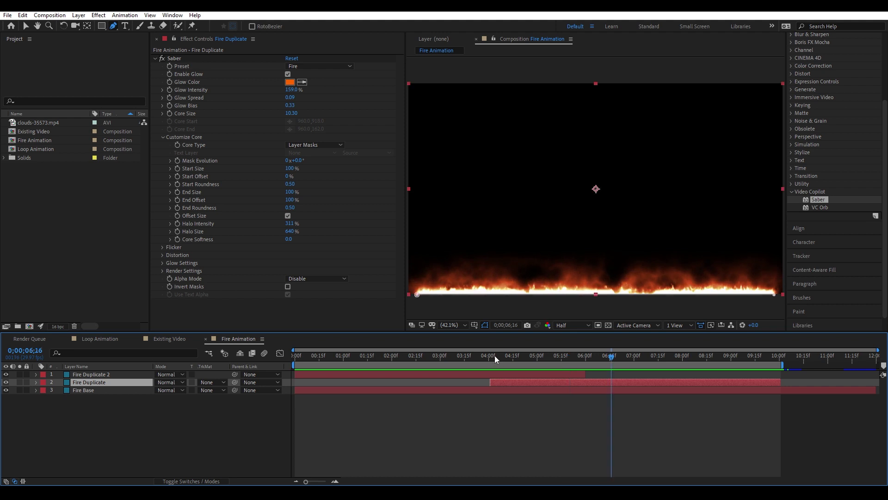
- Add Opacity keyframes at 100% on both Fire Duplicate layers at the start and end of their overlap, 0;00;04;01 and 0;00;05;29
{"action": "left_click", "coordinate": [492, 353]}
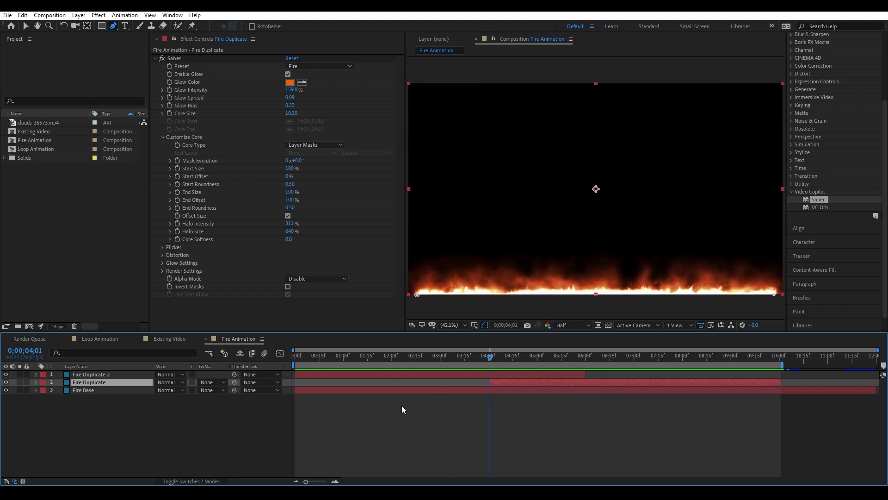
{"action": "left_click", "coordinate": [87, 374], "text": "shift"}
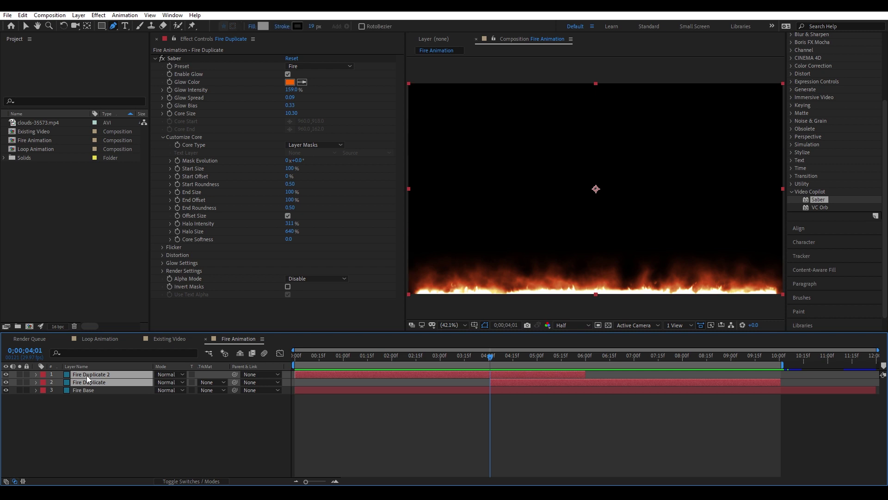
{"action": "key", "text": "t"}
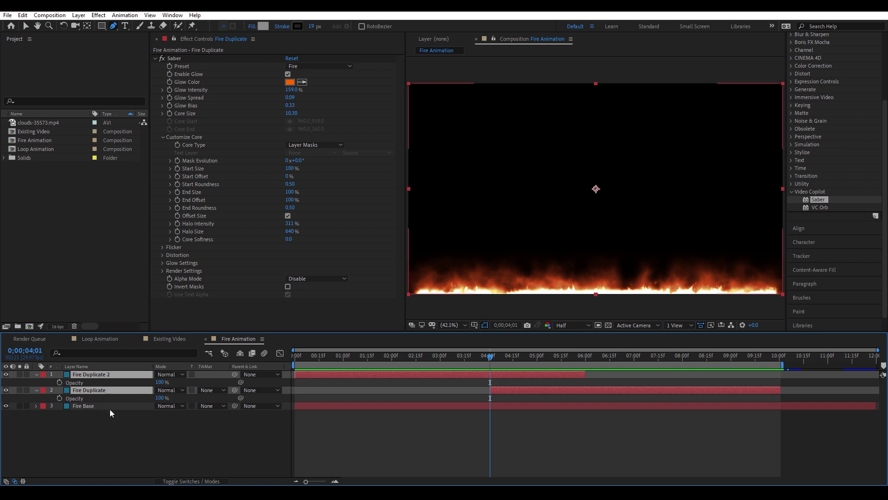
{"action": "left_click", "coordinate": [59, 382]}
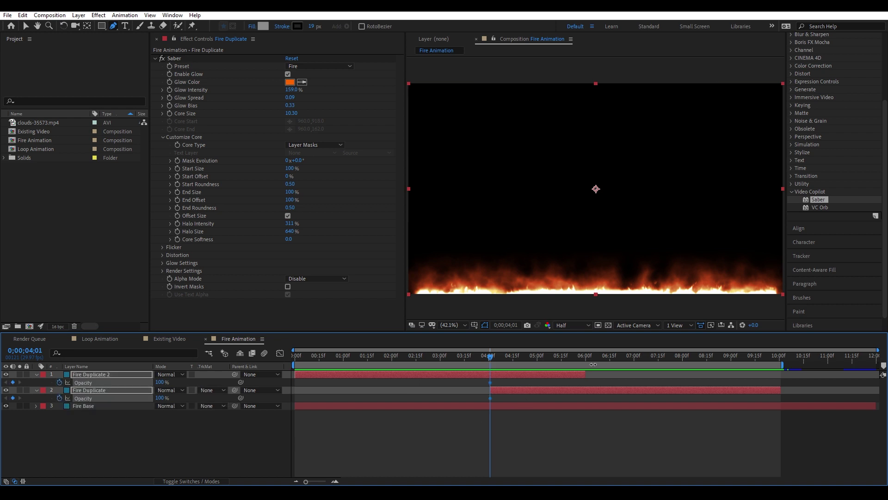
{"action": "left_click", "coordinate": [582, 355]}
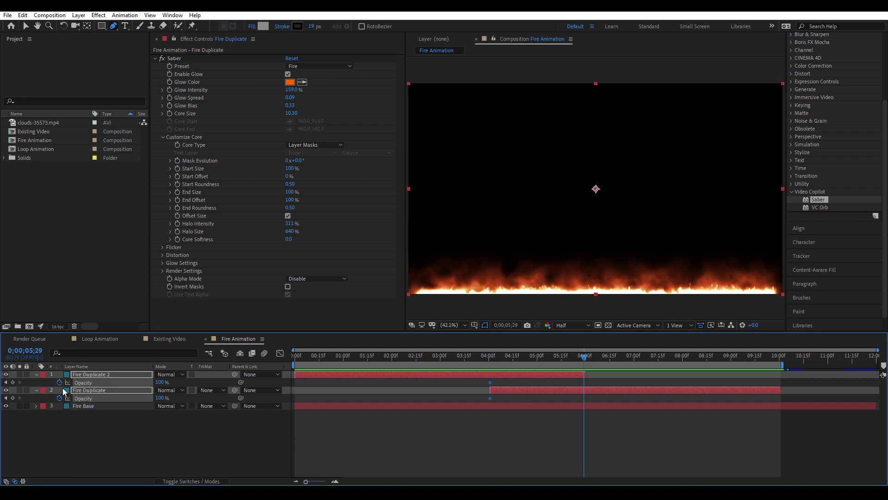
{"action": "left_click", "coordinate": [12, 382]}
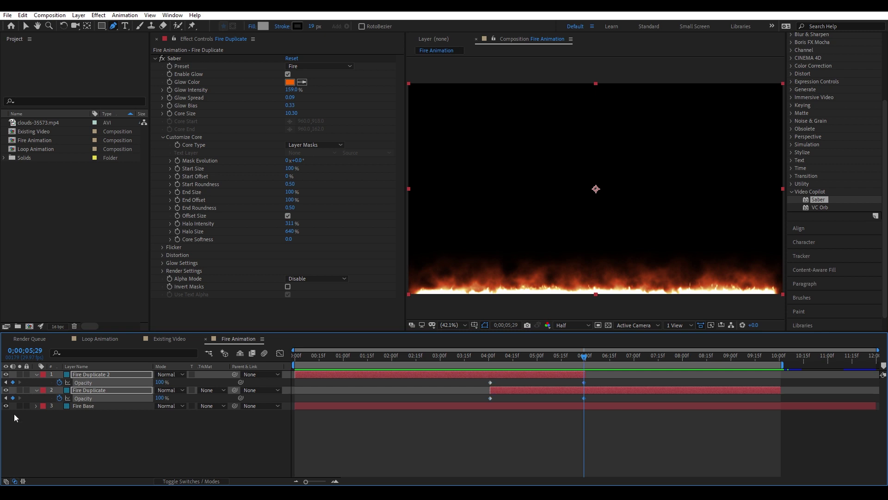
{"action": "left_click", "coordinate": [437, 430]}
- Set the Fire Duplicate 2 layer's Opacity to 0% at its 0;00;05;29 keyframe
{"action": "left_click_drag", "start_coordinate": [498, 354], "coordinate": [493, 354]}
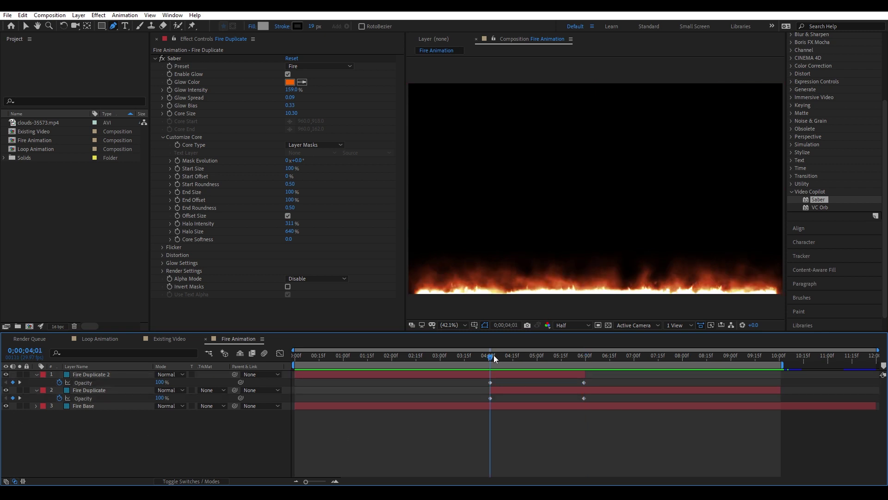
{"action": "left_click", "coordinate": [87, 374]}
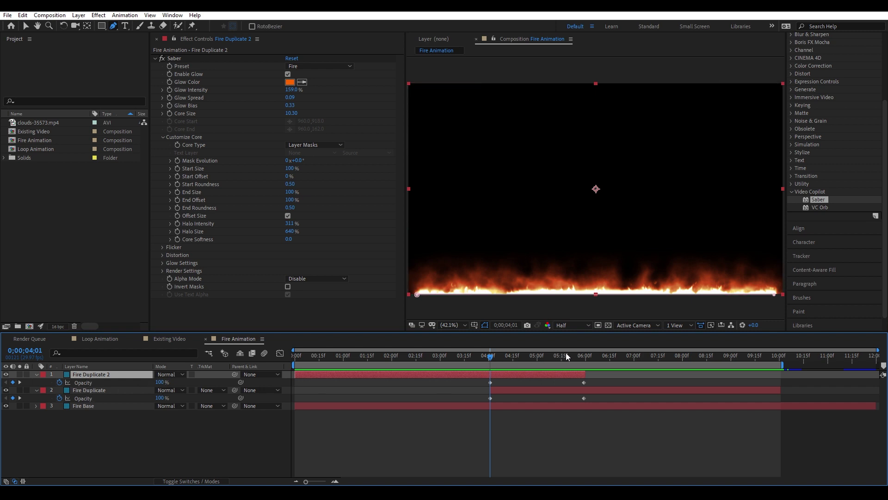
{"action": "left_click", "coordinate": [583, 356]}
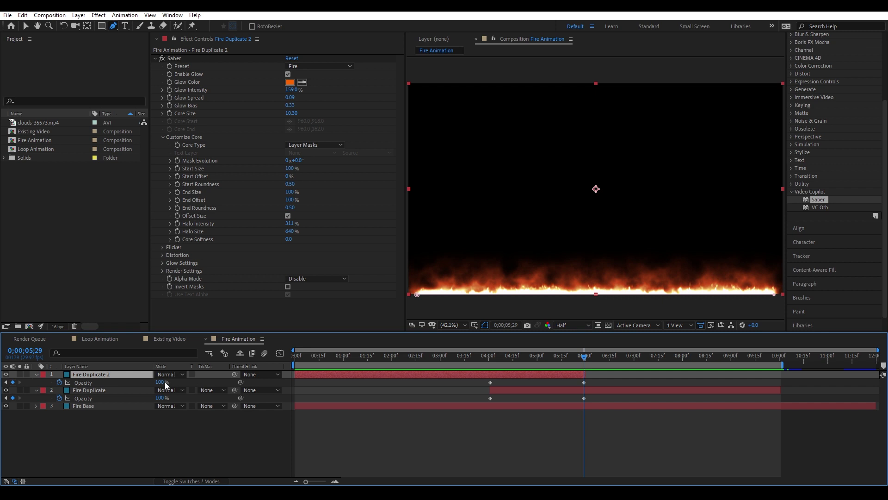
{"action": "left_click_drag", "start_coordinate": [166, 385], "coordinate": [121, 389]}
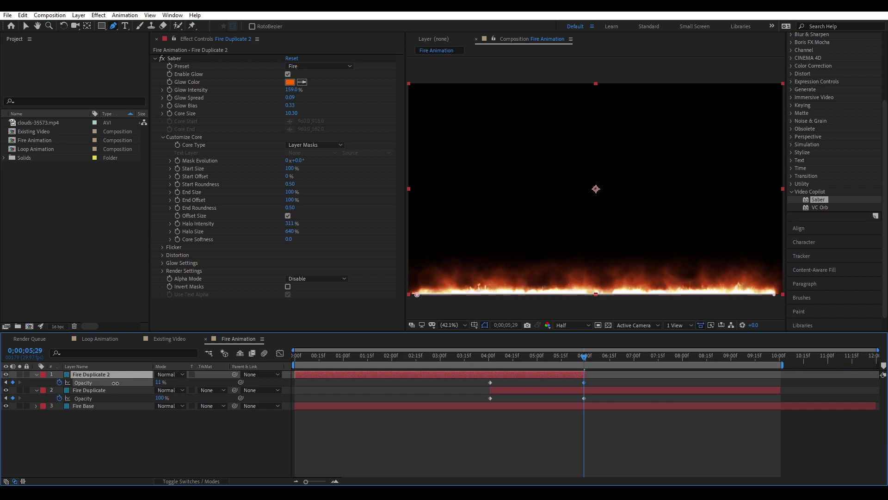
- Set the Fire Duplicate layer's Opacity to 0% at its 0;00;04;01 keyframe
{"action": "left_click", "coordinate": [492, 355]}
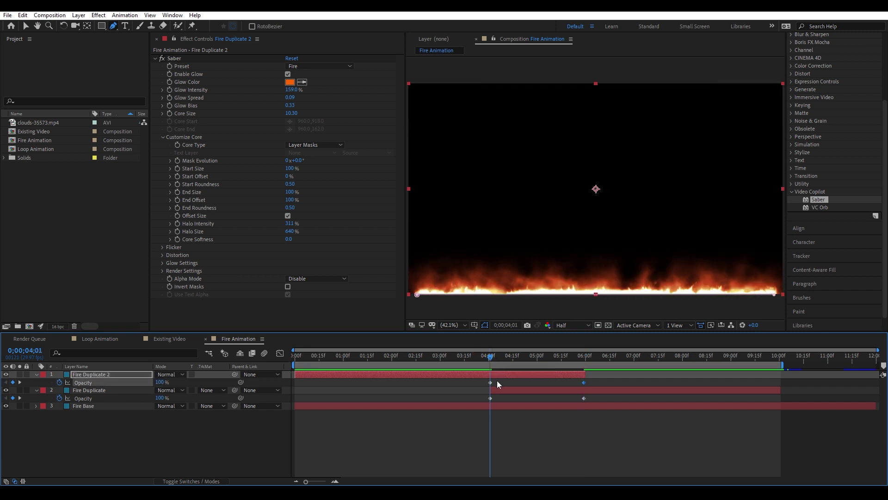
{"action": "left_click", "coordinate": [161, 399]}
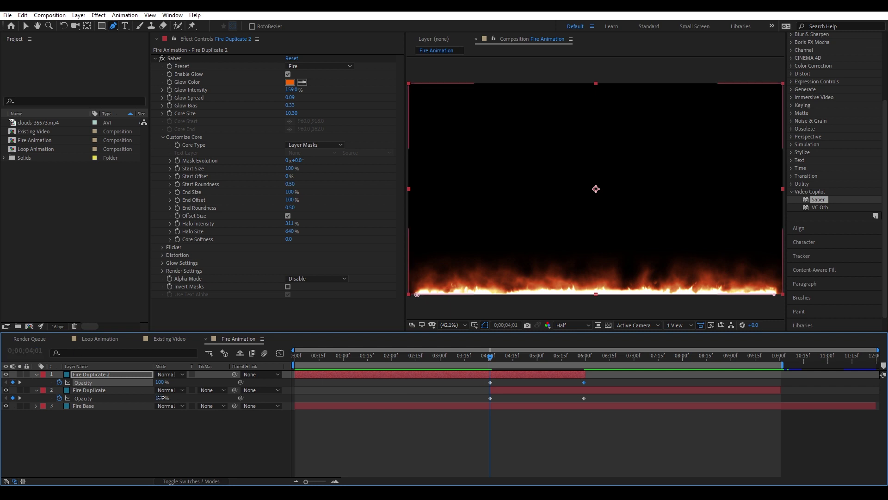
{"action": "type", "text": "0"}
{"action": "key", "text": "Return"}
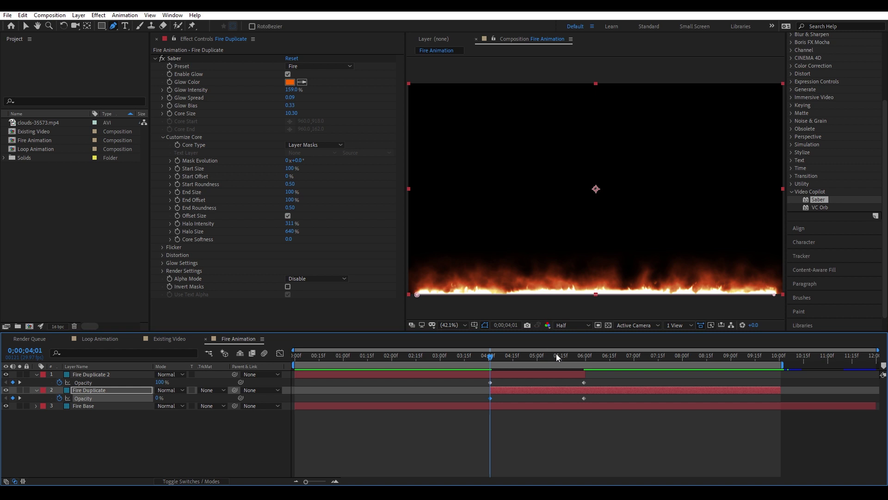
- Check the crossfade at 0;00;05;29, then play the fire composition from 0;00;03;26 and again from the beginning
{"action": "left_click_drag", "start_coordinate": [573, 356], "coordinate": [581, 357]}
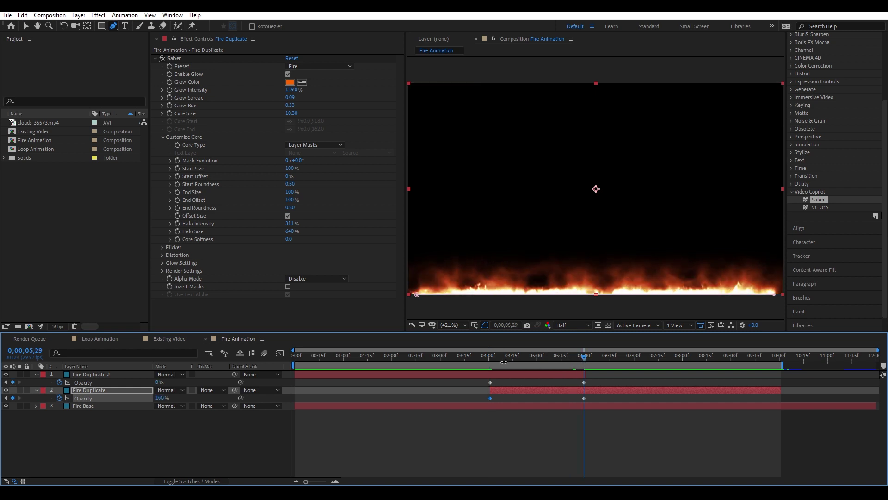
{"action": "left_click", "coordinate": [482, 354]}
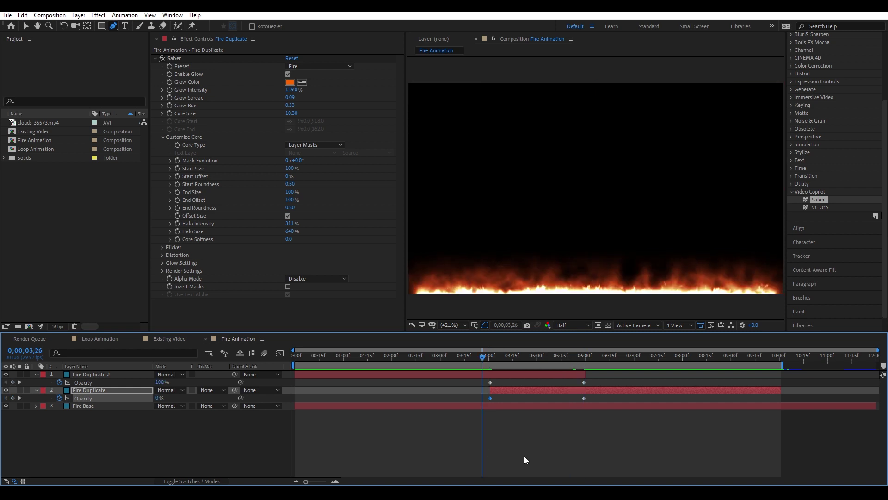
{"action": "key", "text": "space"}
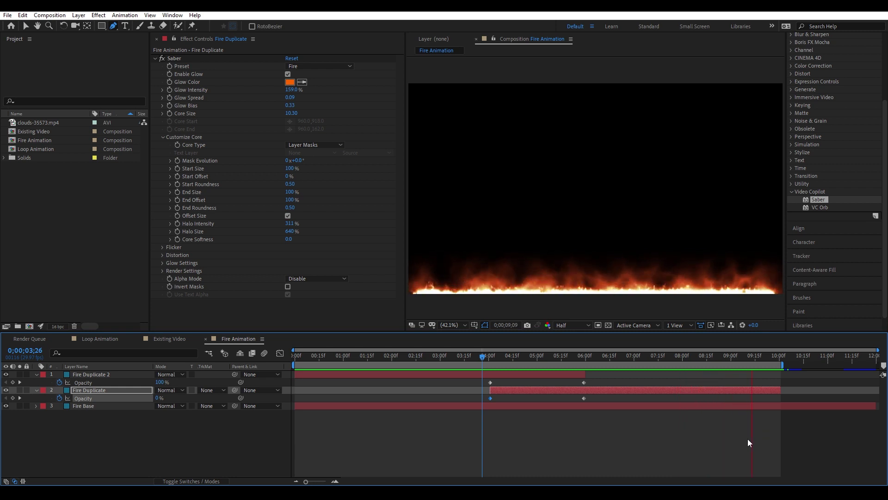
{"action": "left_click", "coordinate": [604, 439]}
{"action": "key", "text": "Home"}
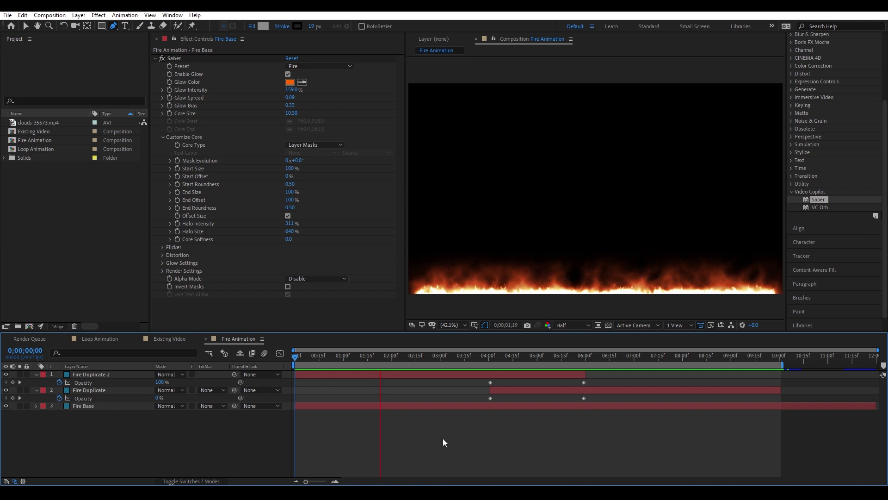